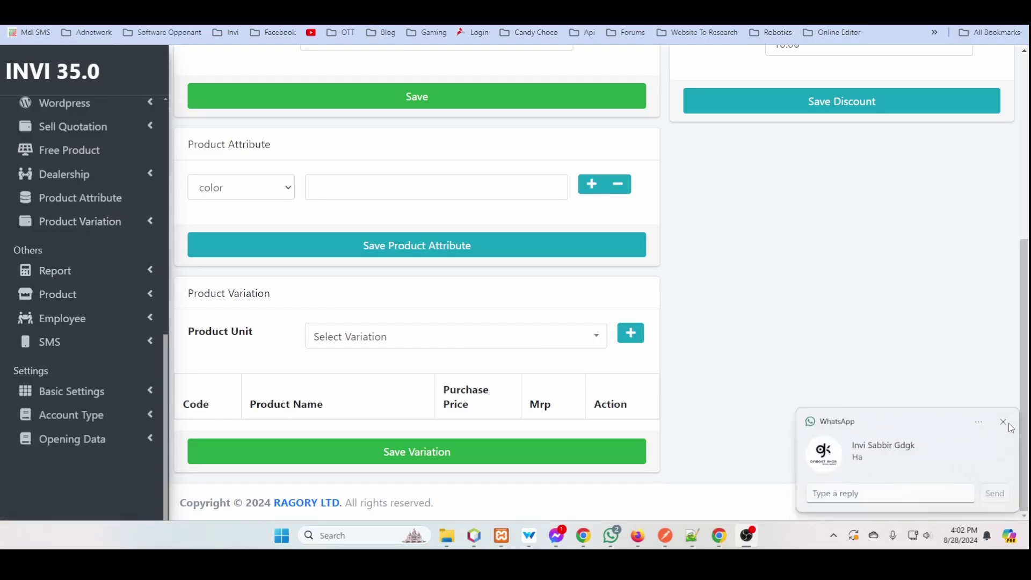
Open the product variation list and review the Color and Size variations and the form for adding a variation
left_click(1004, 423)
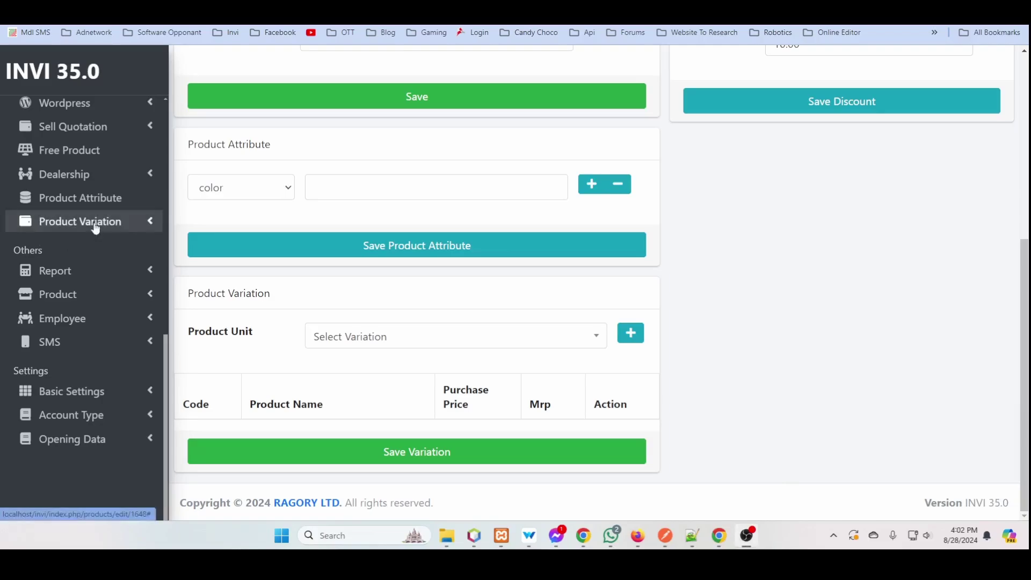
left_click(71, 224)
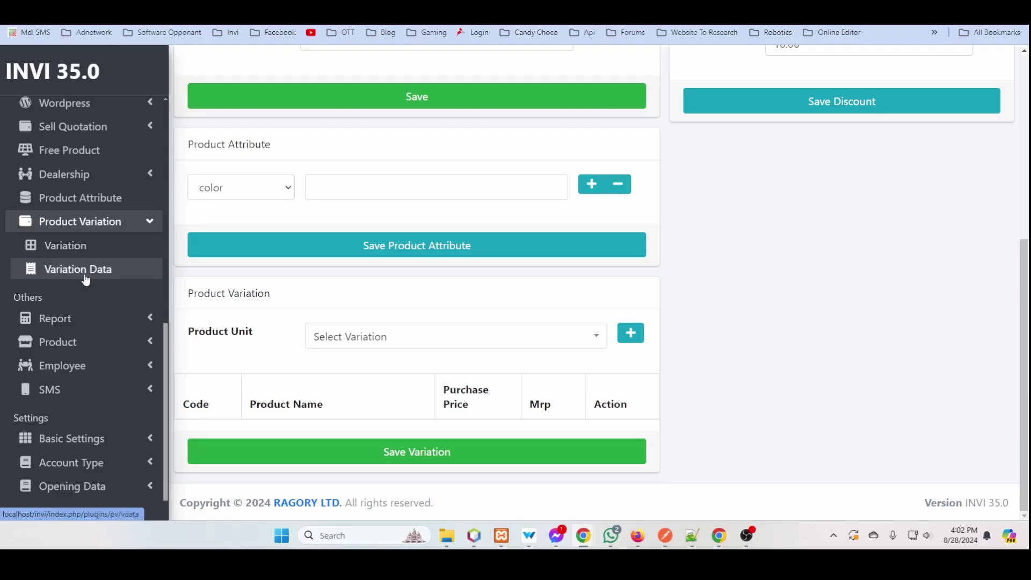
left_click(65, 253)
double_click(475, 268)
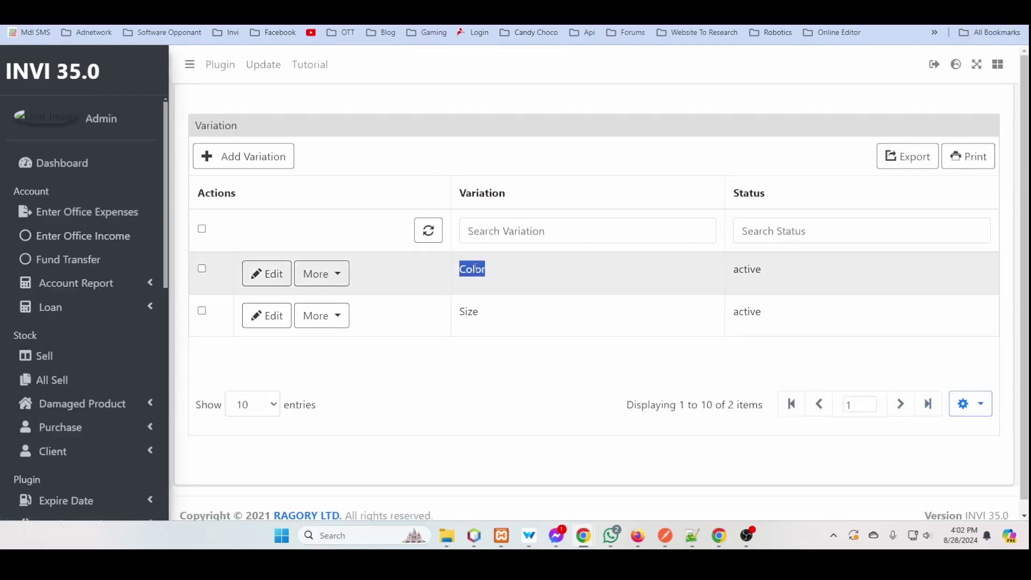
double_click(472, 312)
double_click(475, 269)
double_click(472, 312)
double_click(475, 269)
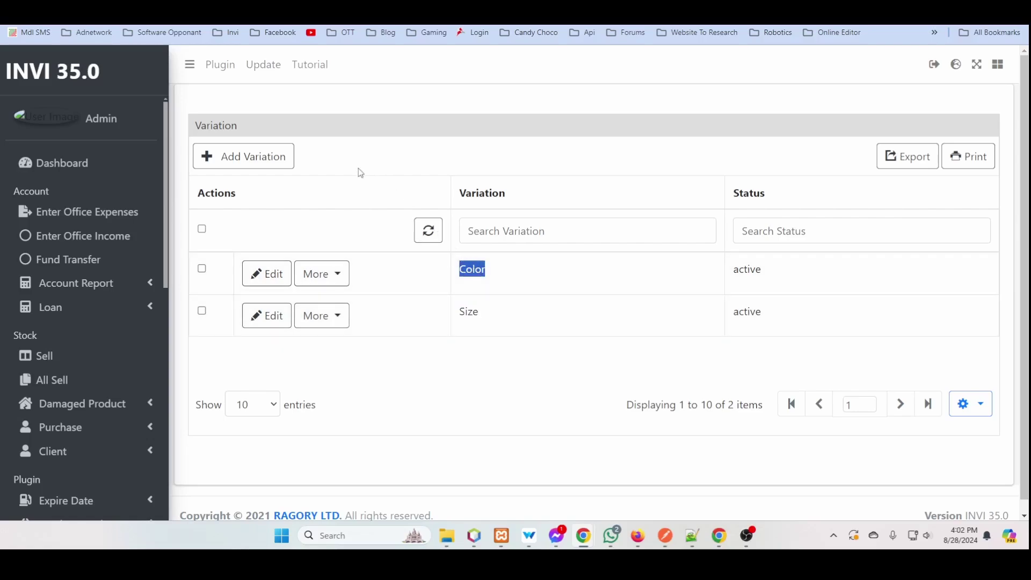
left_click(250, 161)
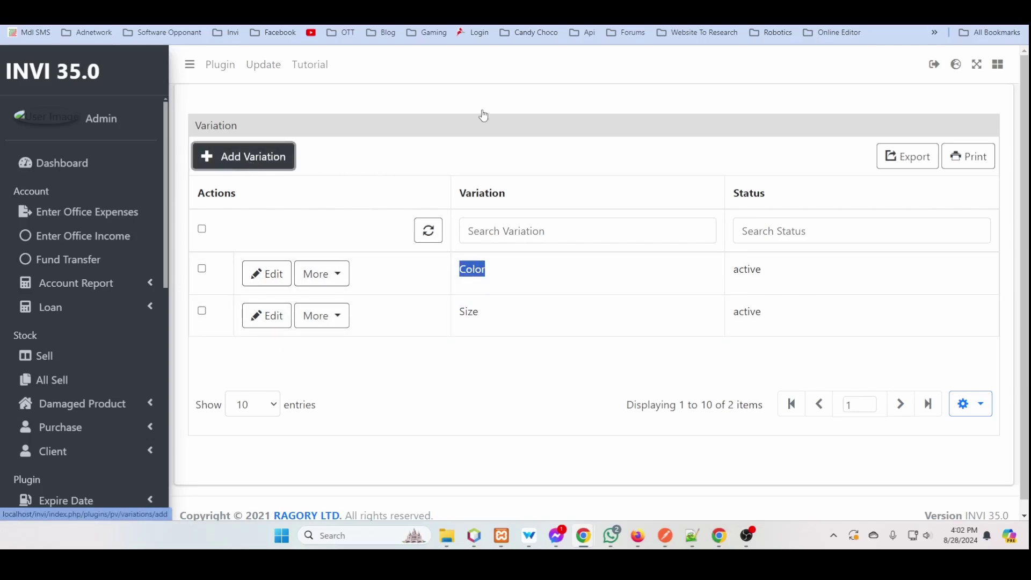
left_click(461, 268)
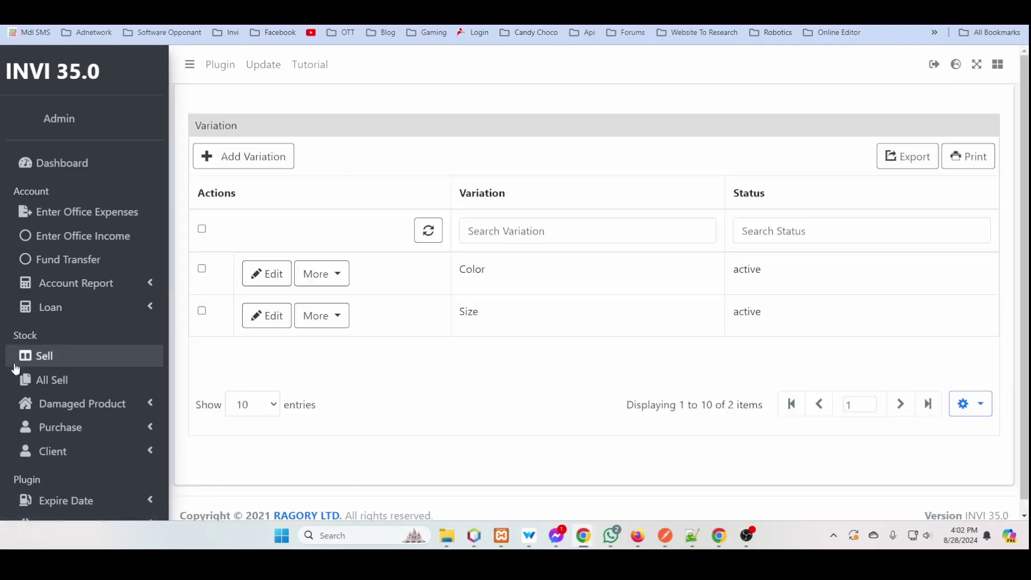
Open the variation data list to review the values defined for each variation
scroll(70, 306, "down", 8)
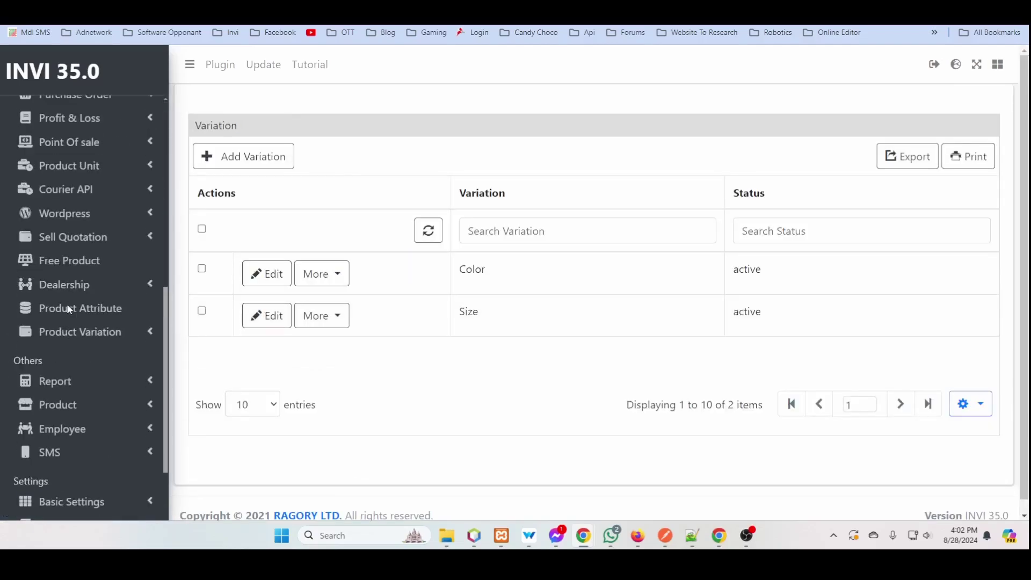
left_click(90, 338)
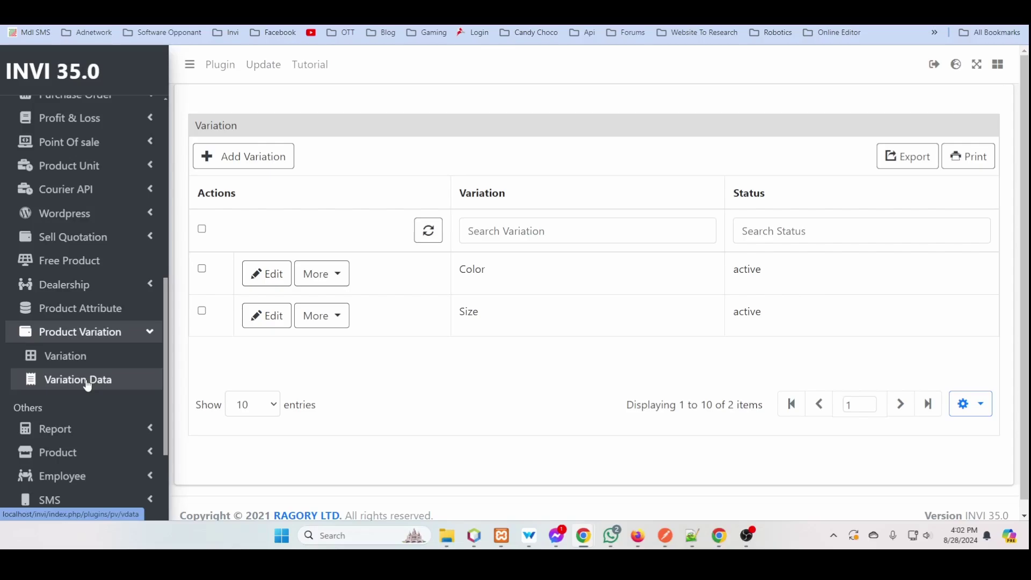
left_click(88, 385)
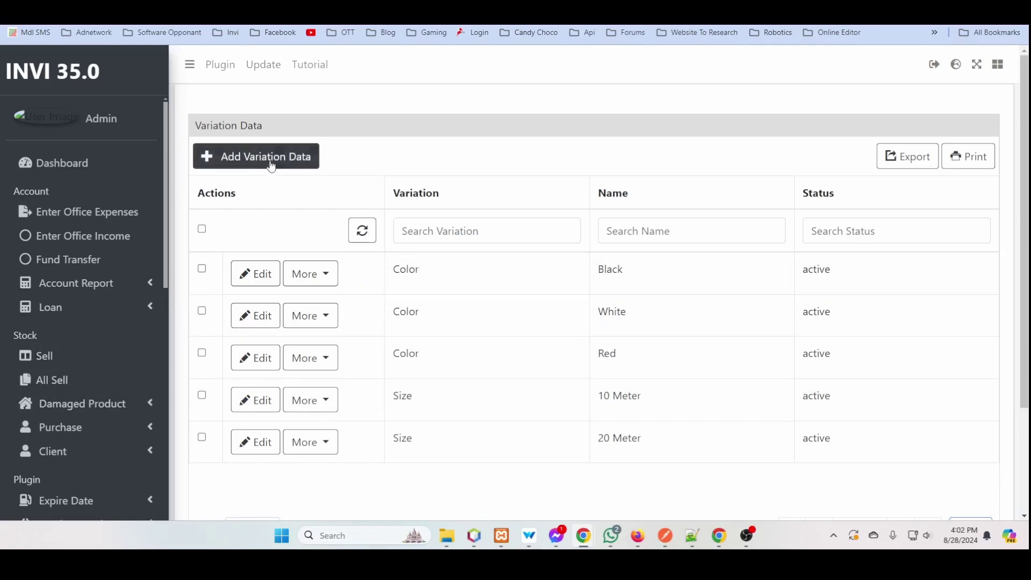
left_click(231, 162)
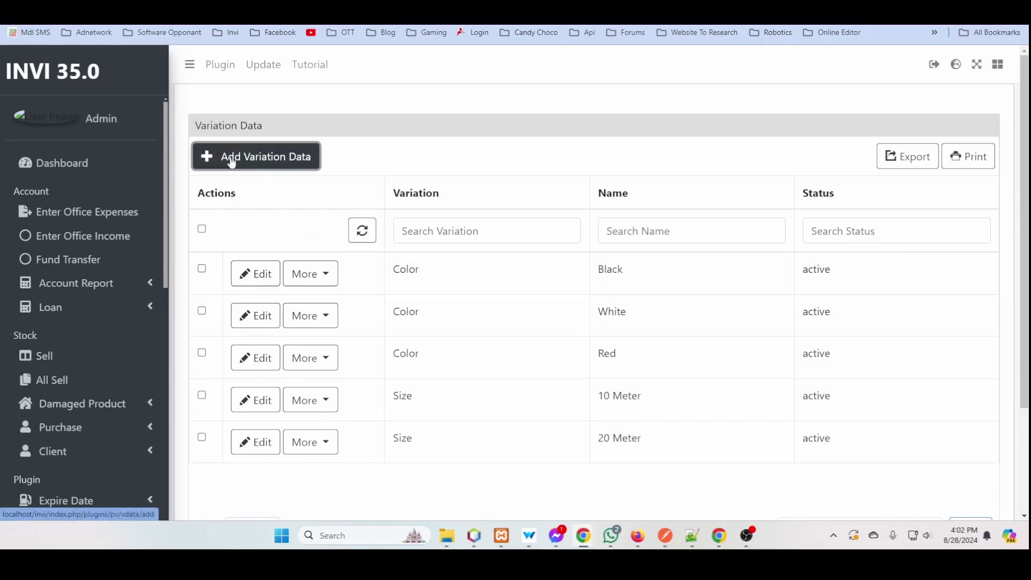
left_click(494, 148)
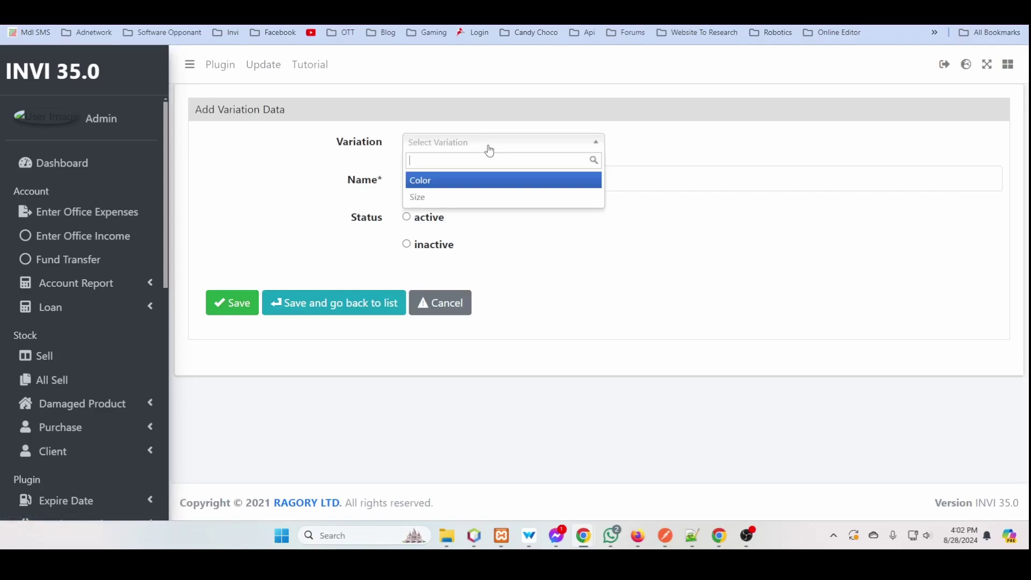
left_click(424, 184)
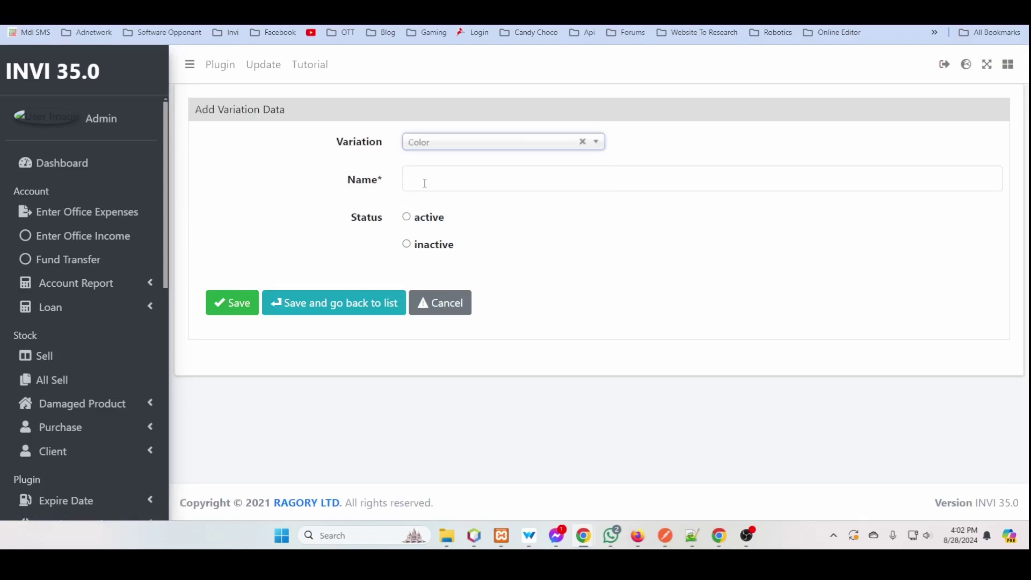
left_click(425, 183)
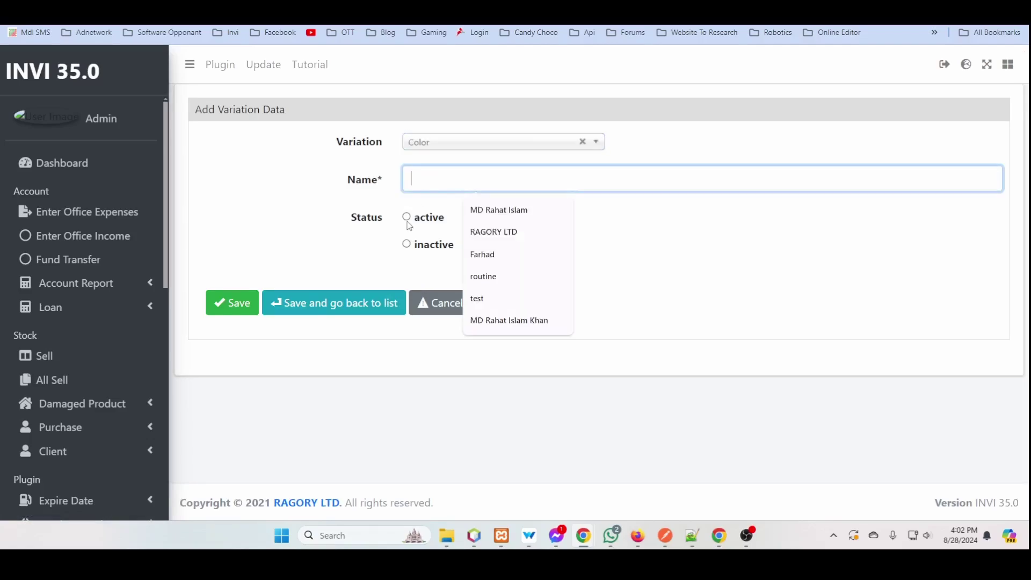
left_click(438, 298)
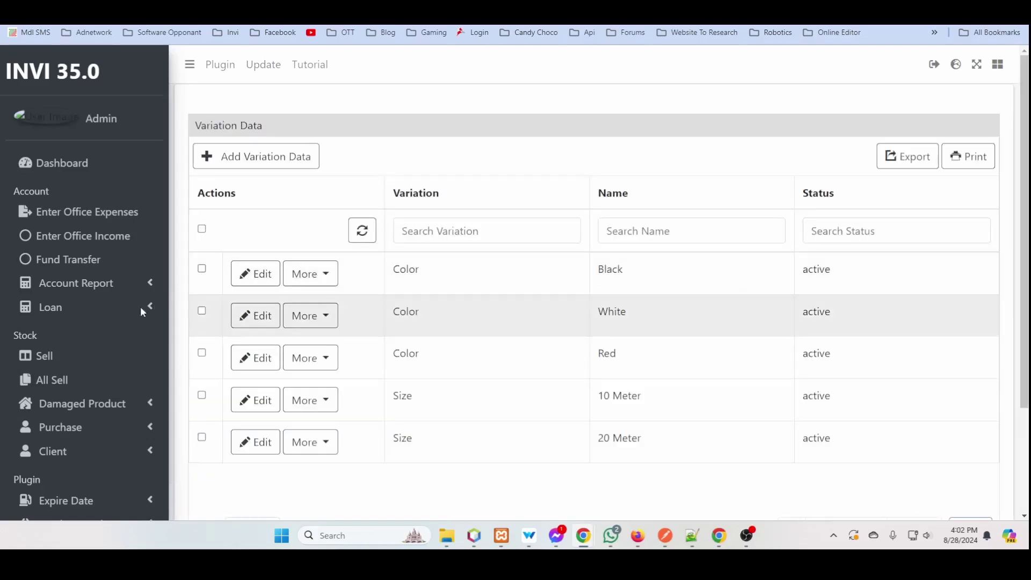
Open INVI Product from the list of all products for editing
scroll(89, 303, "down", 6)
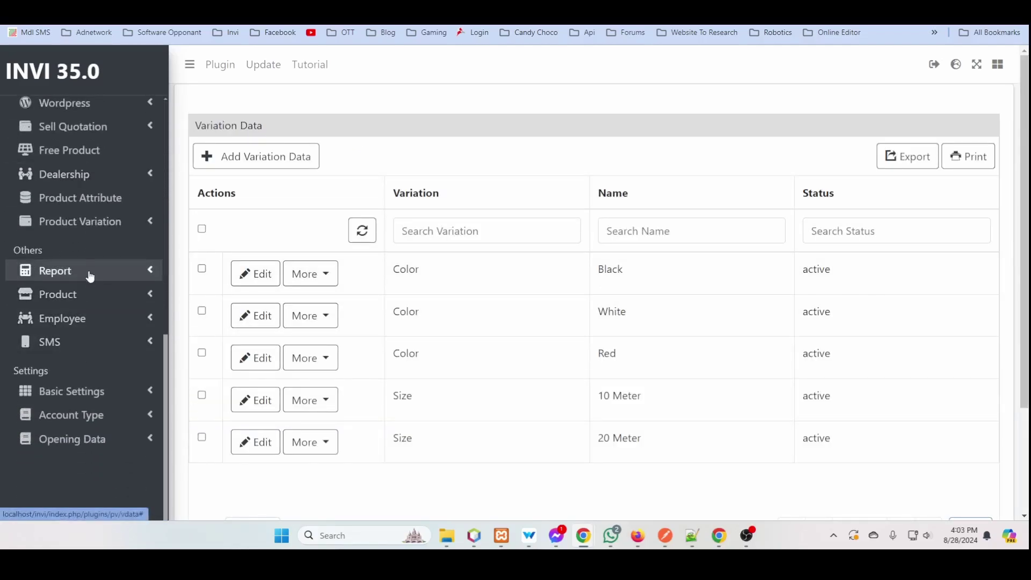
left_click(91, 299)
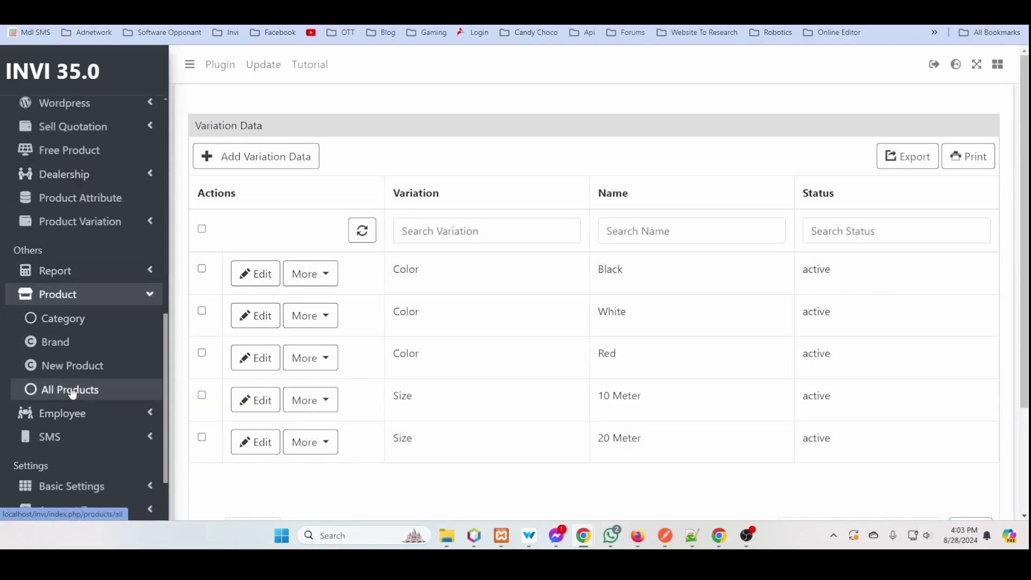
left_click(98, 381)
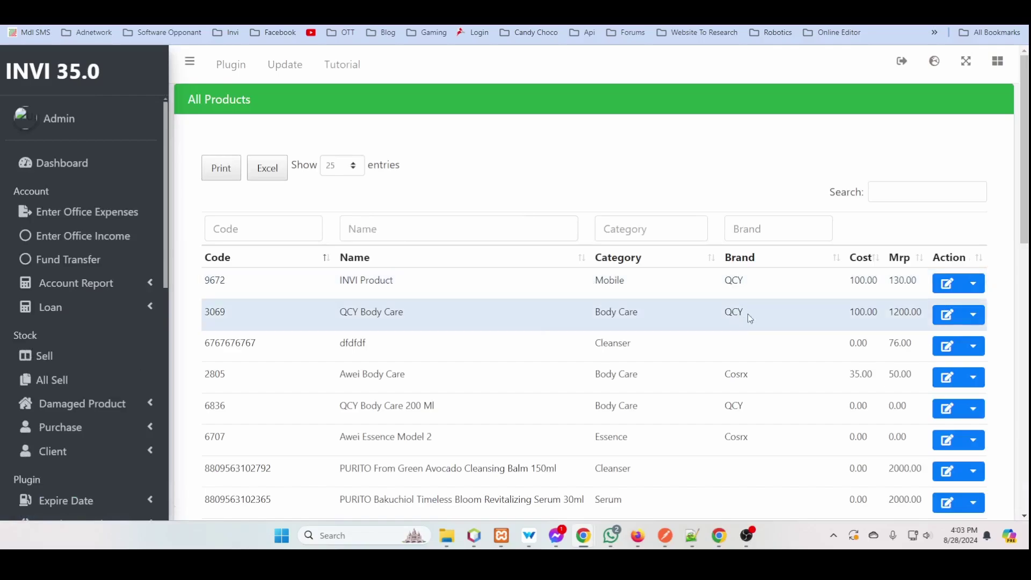
left_click(946, 284)
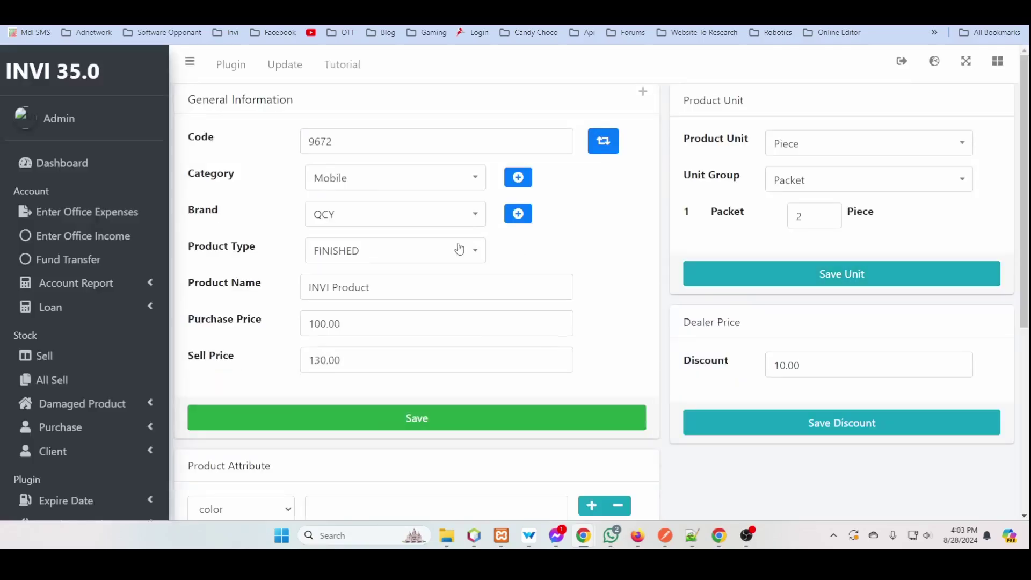
Add the Color variation to INVI Product in its Product Variation section
scroll(448, 241, "down", 2)
scroll(449, 241, "down", 3)
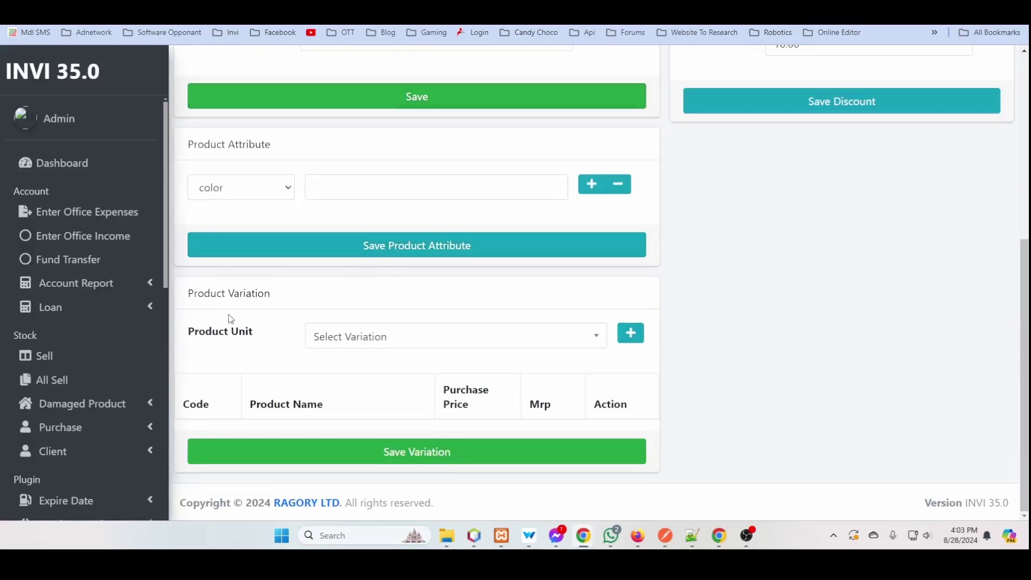
left_click_drag(183, 293, 276, 294)
left_click(373, 343)
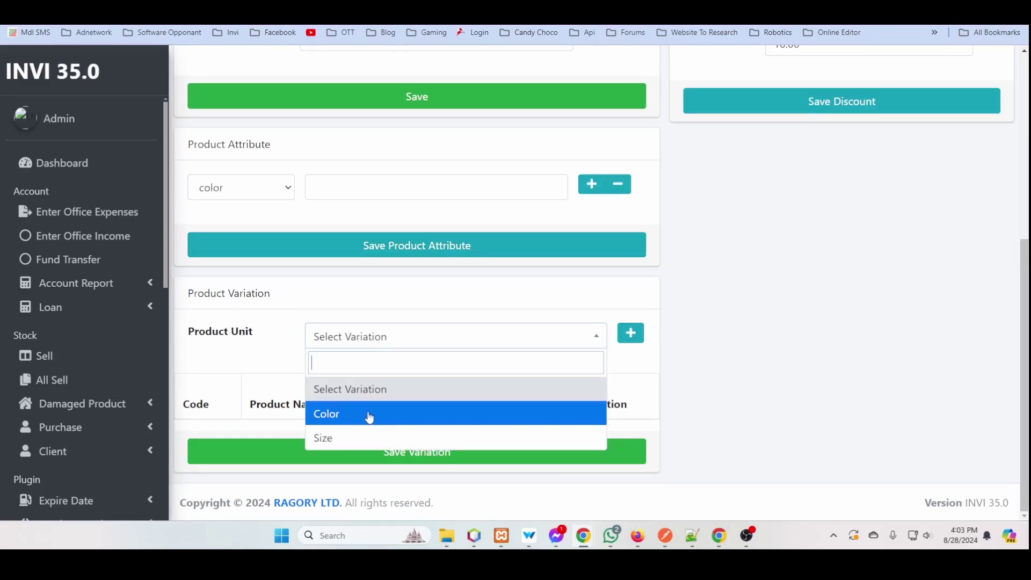
left_click(333, 419)
left_click(631, 340)
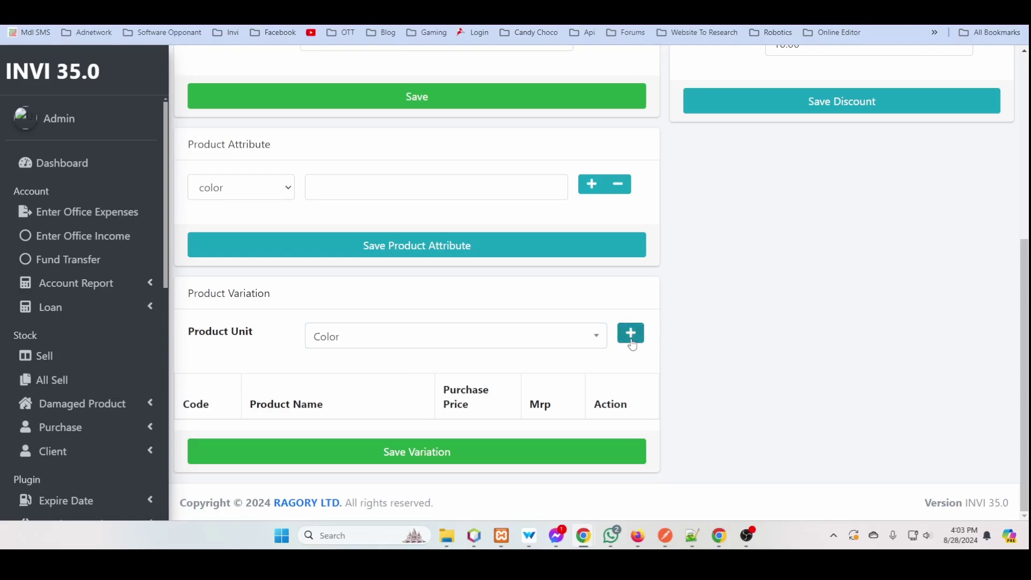
Examine the names, purchase prices and MRPs of the Black, Red and White variation rows against the main product's prices
scroll(524, 306, "down", 3)
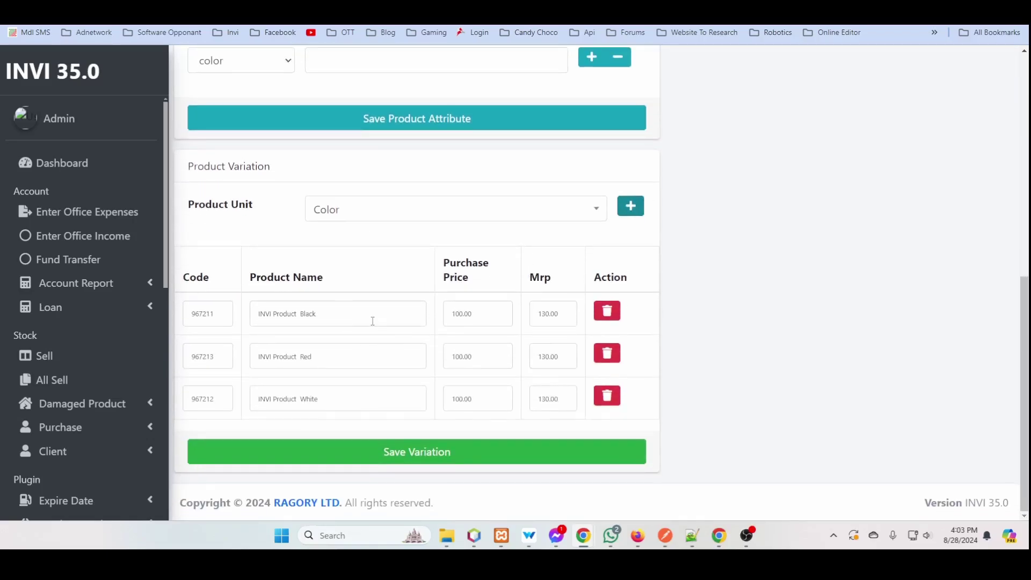
left_click_drag(318, 313, 256, 314)
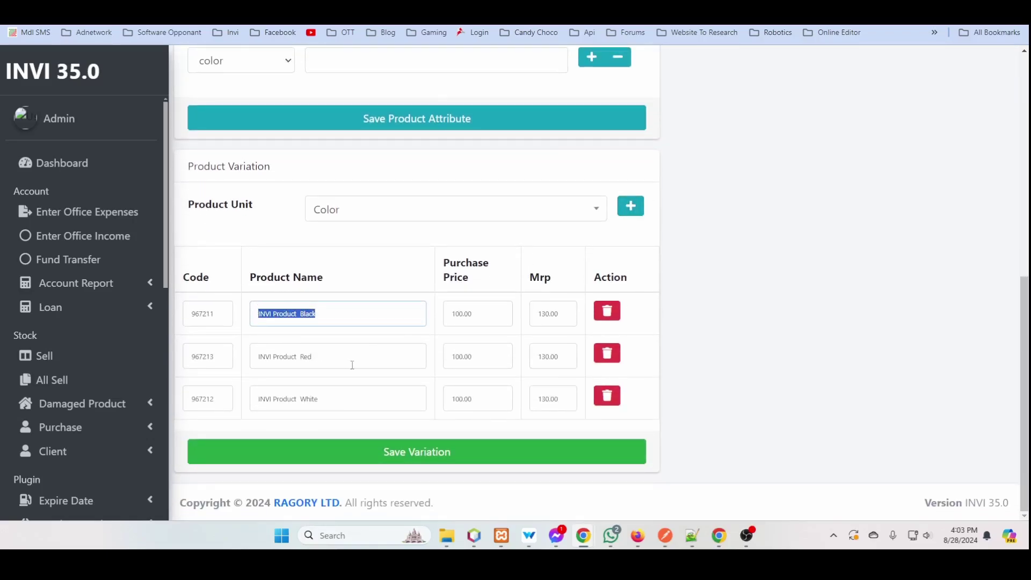
left_click_drag(315, 357, 256, 356)
double_click(312, 322)
left_click(314, 403)
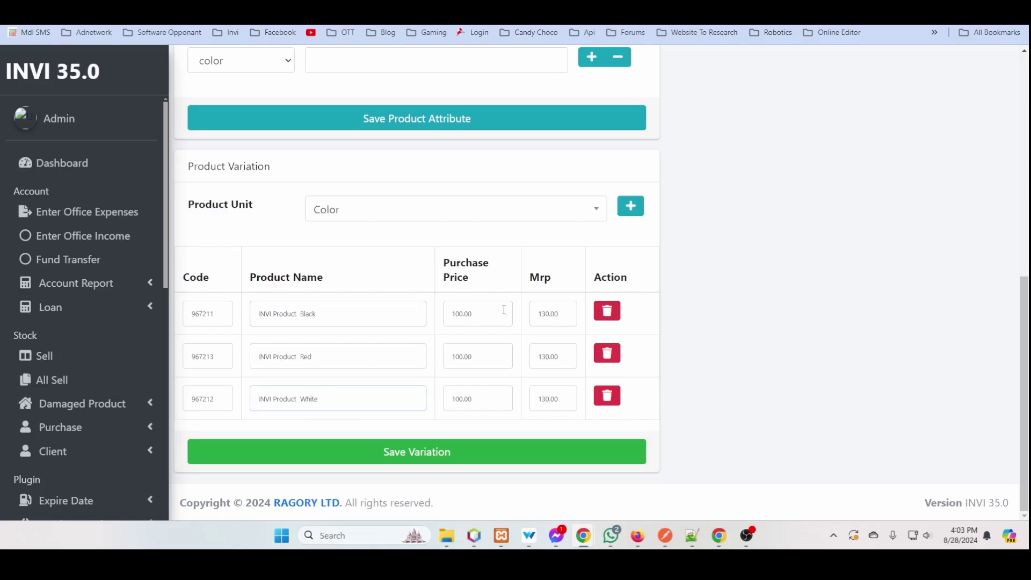
left_click_drag(503, 310, 426, 312)
left_click_drag(482, 357, 408, 354)
scroll(504, 420, "up", 5)
double_click(365, 111)
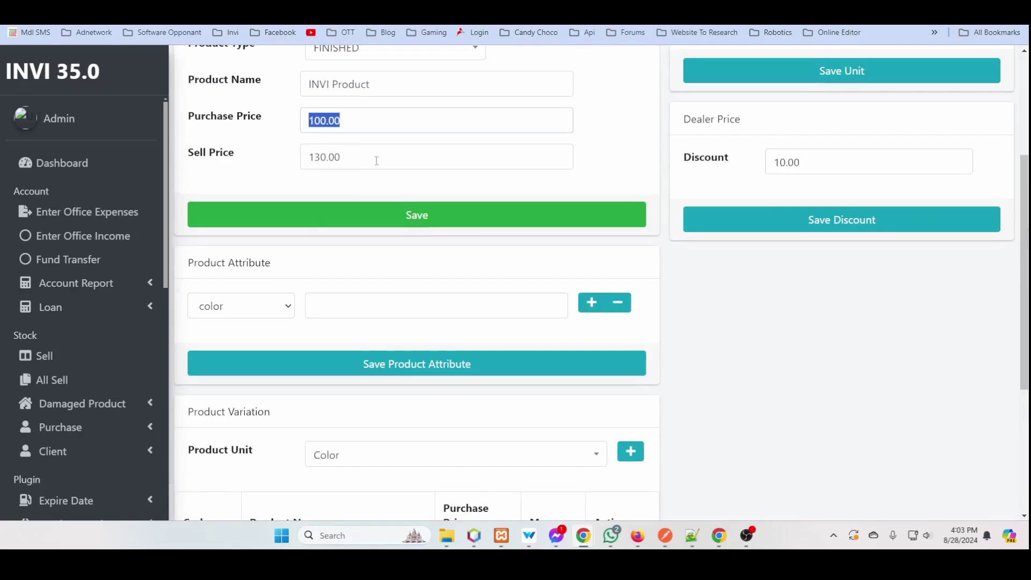
double_click(376, 156)
scroll(420, 267, "down", 5)
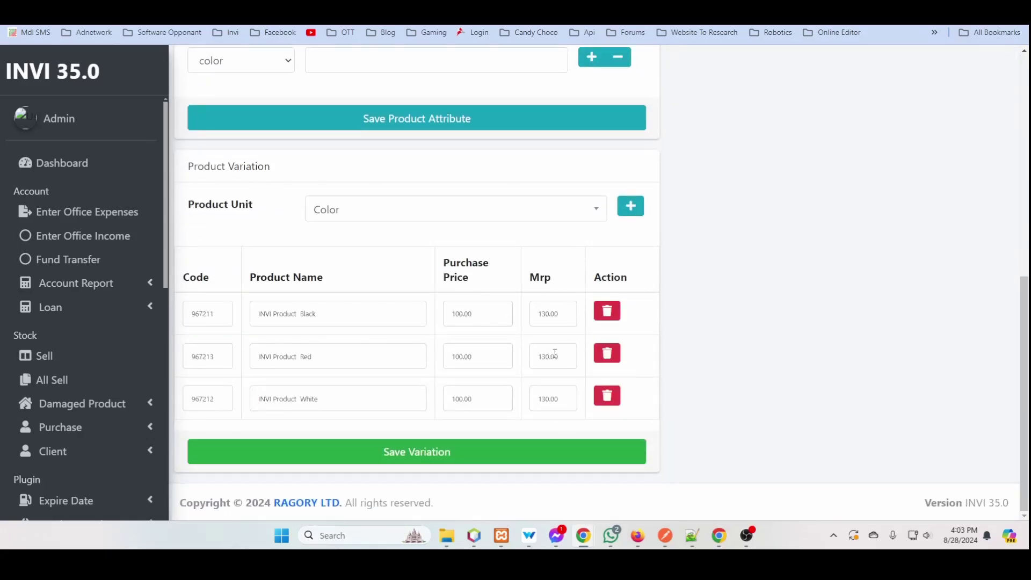
double_click(555, 353)
double_click(563, 400)
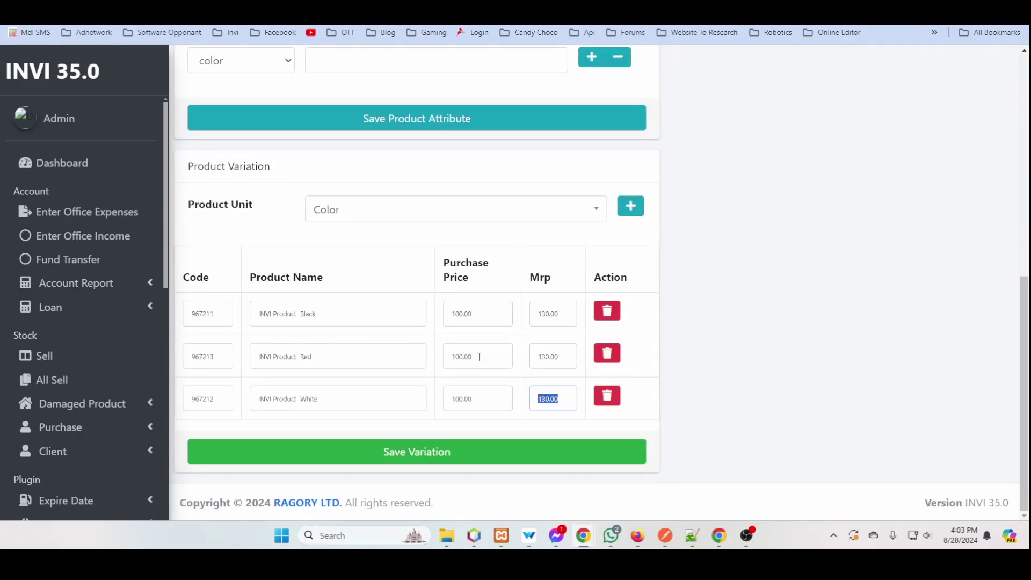
Set the purchase price to 90 for the Black variation and 80 for the Red one, and save the variations
double_click(494, 321)
type("90")
left_click_drag(473, 357, 433, 361)
type("80")
left_click(402, 450)
left_click(529, 163)
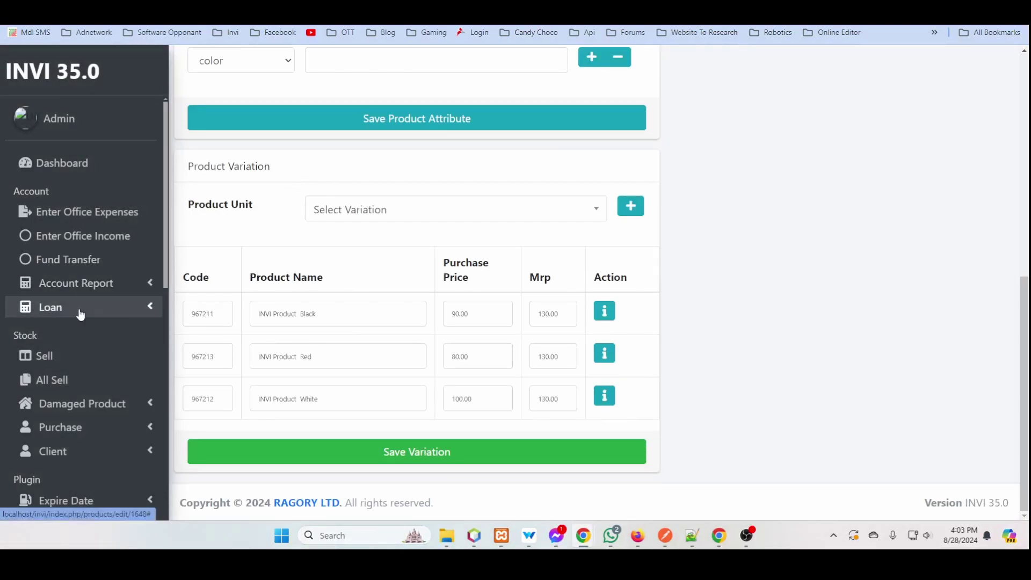
Start a new purchase and select Opening Supplier as the supplier
scroll(89, 306, "down", 3)
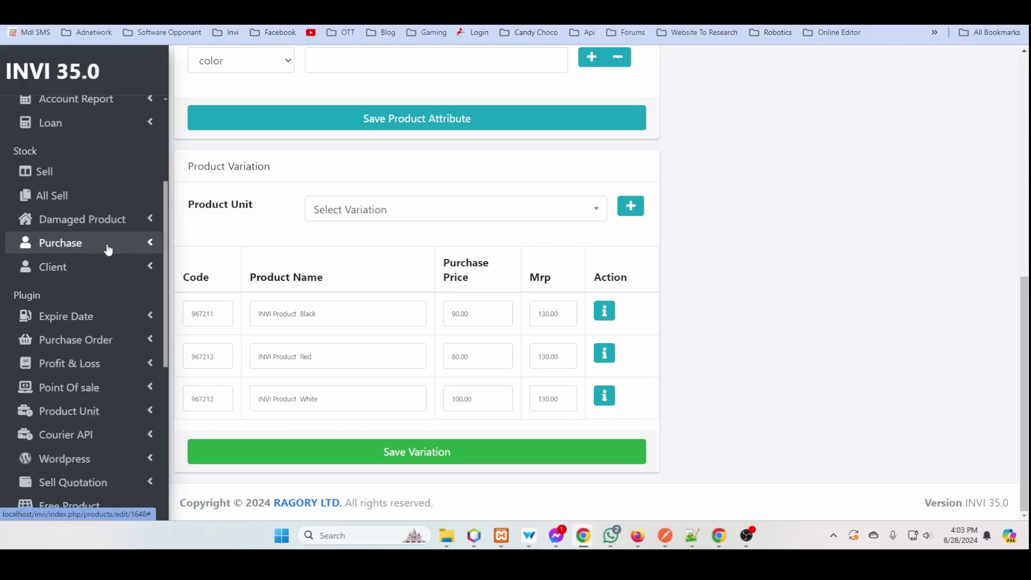
left_click(107, 249)
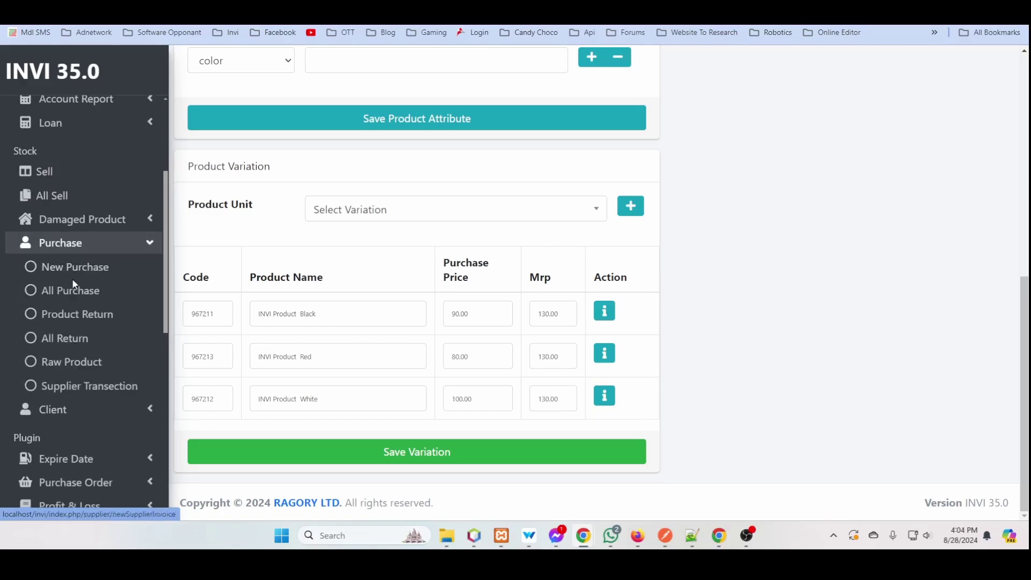
left_click(74, 276)
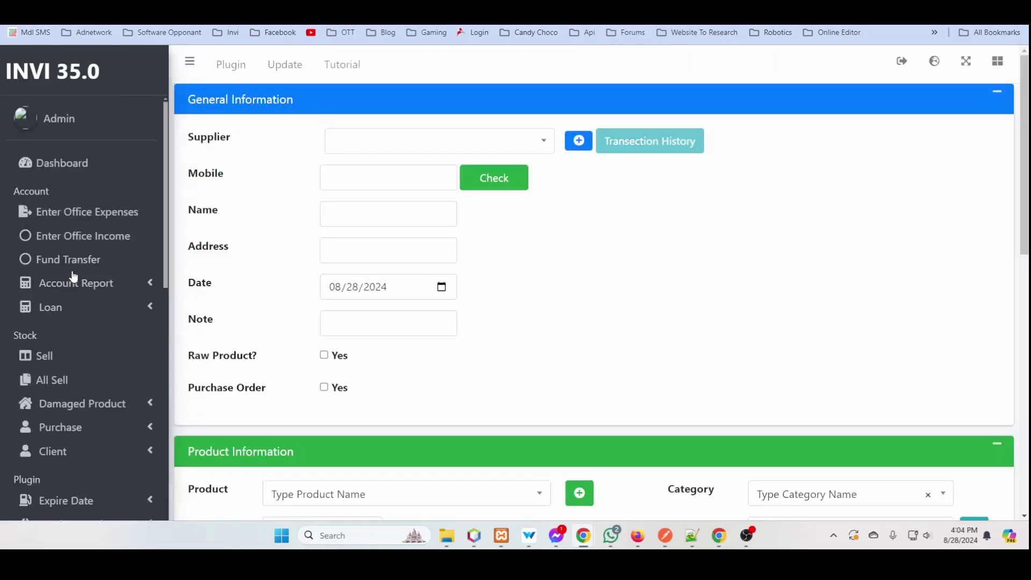
left_click(452, 143)
left_click(382, 192)
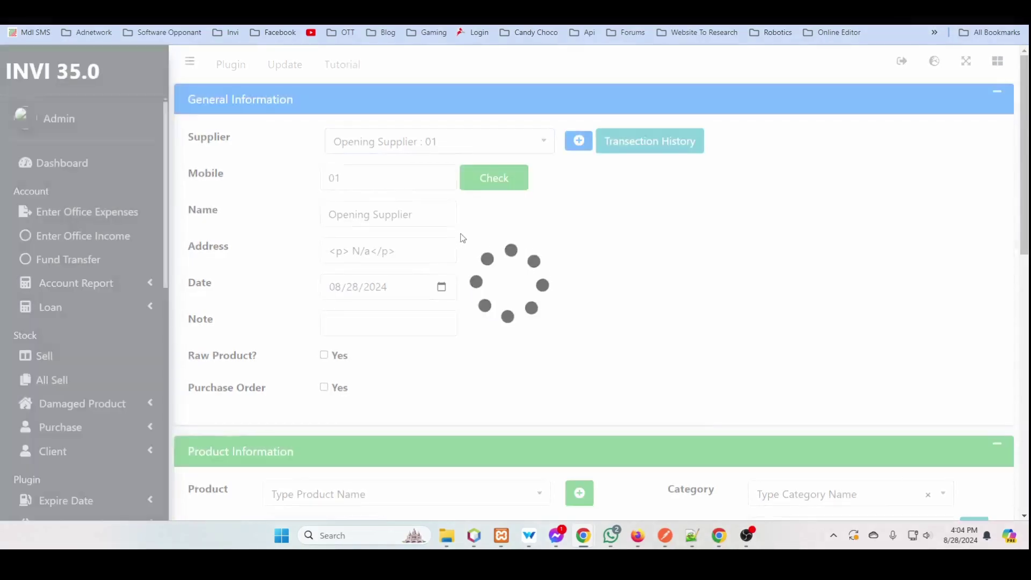
Search the purchase's product field for "invi" and add INVI Product to the purchase
scroll(469, 239, "down", 3)
left_click(361, 319)
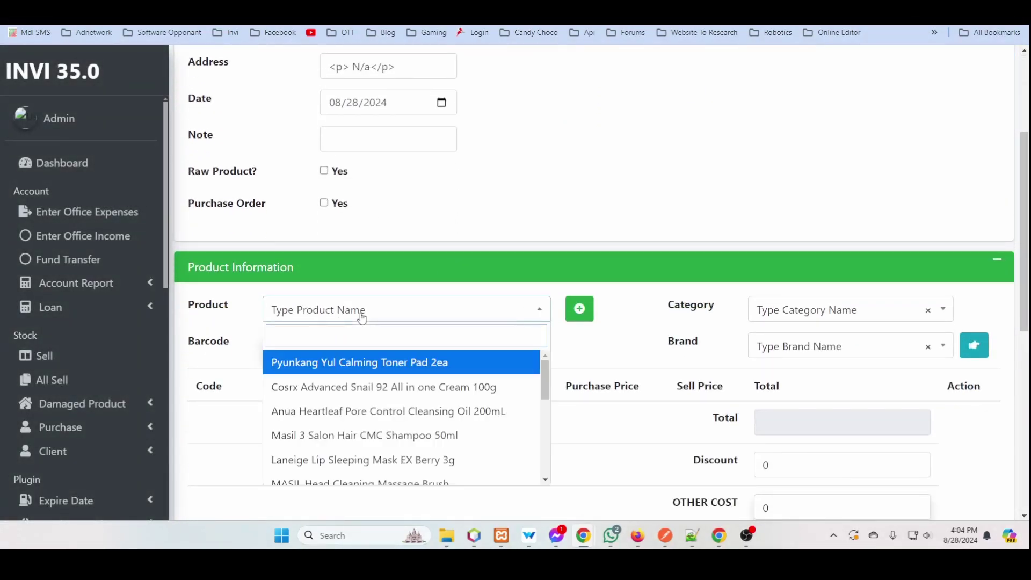
type("invi")
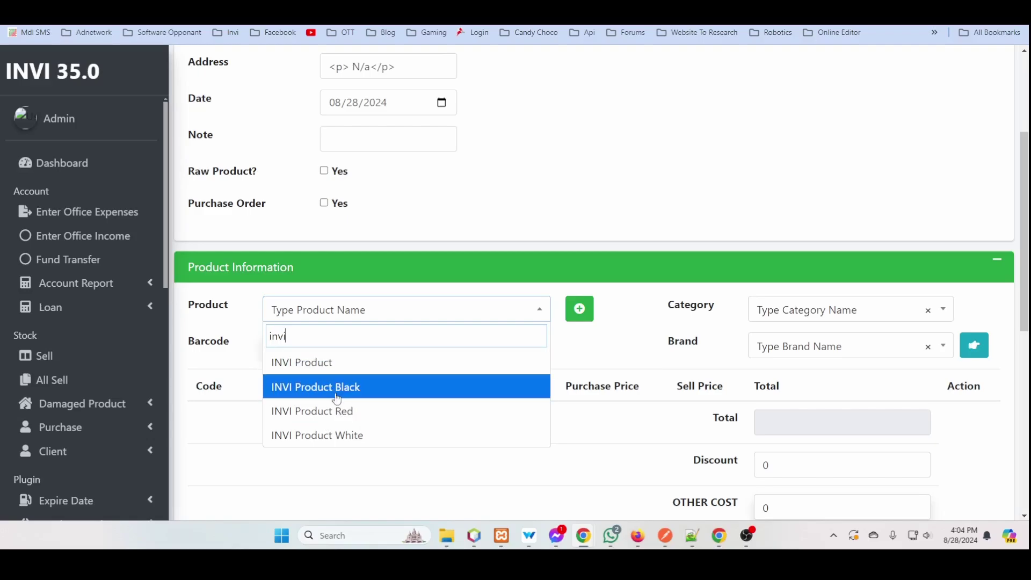
left_click(308, 360)
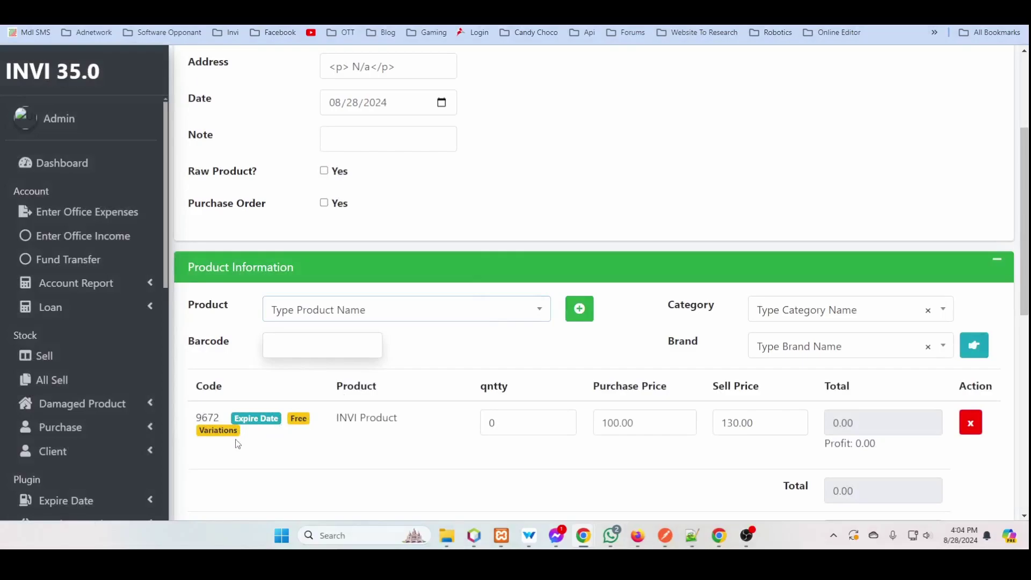
Expand INVI Product's variations in the purchase and check the purchase prices of the Black, Red and White rows
scroll(267, 433, "down", 2)
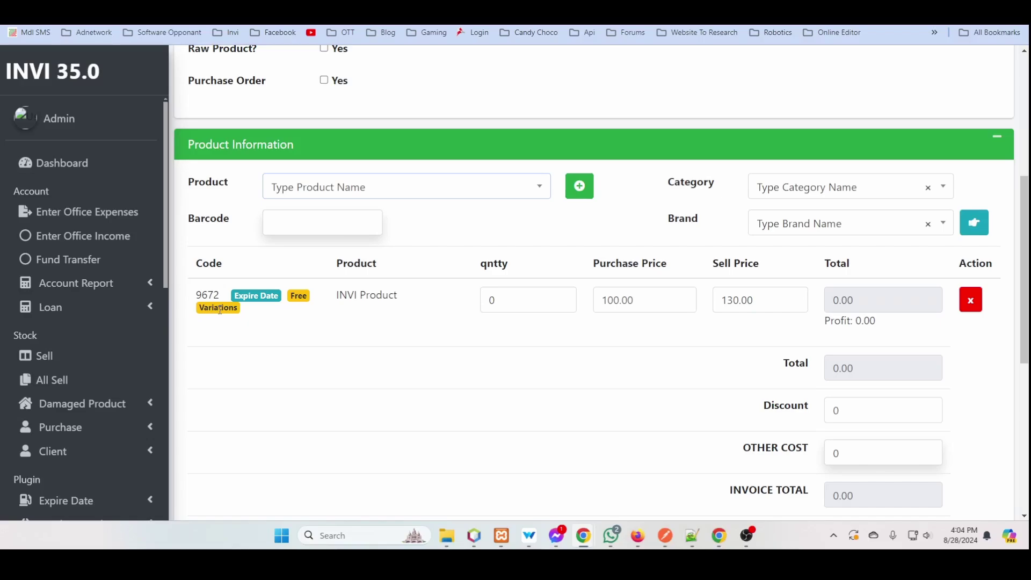
left_click(219, 308)
scroll(400, 341, "down", 2)
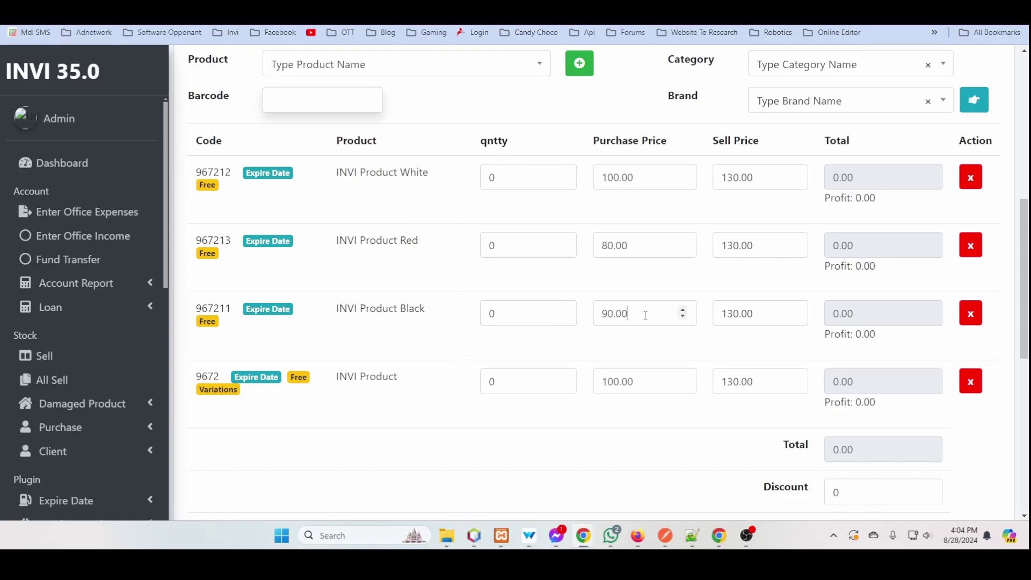
double_click(617, 313)
double_click(618, 245)
double_click(644, 177)
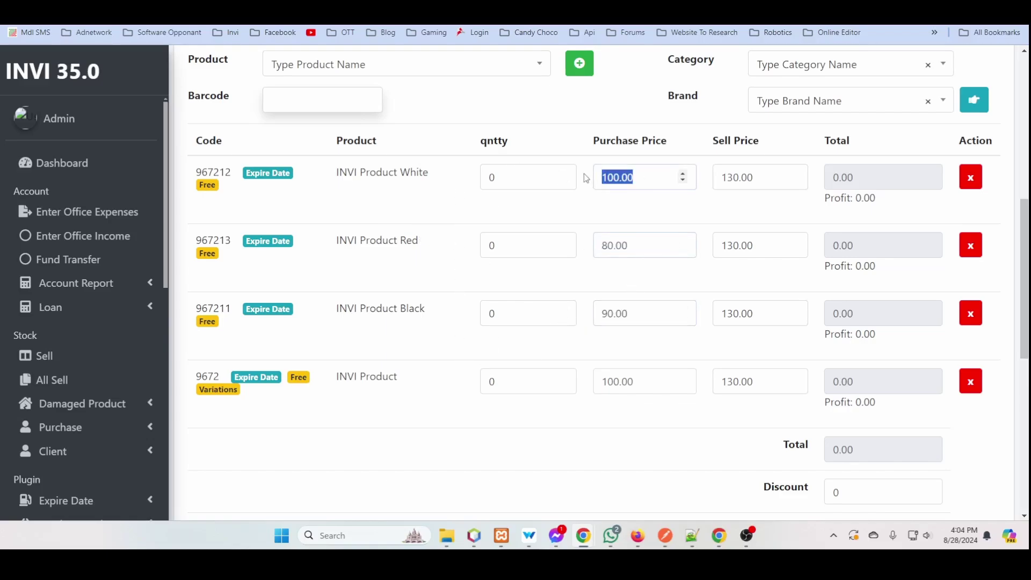
Set the INVI Product Black row's quantity to 4 and its sell price to 150
double_click(541, 311)
type("4")
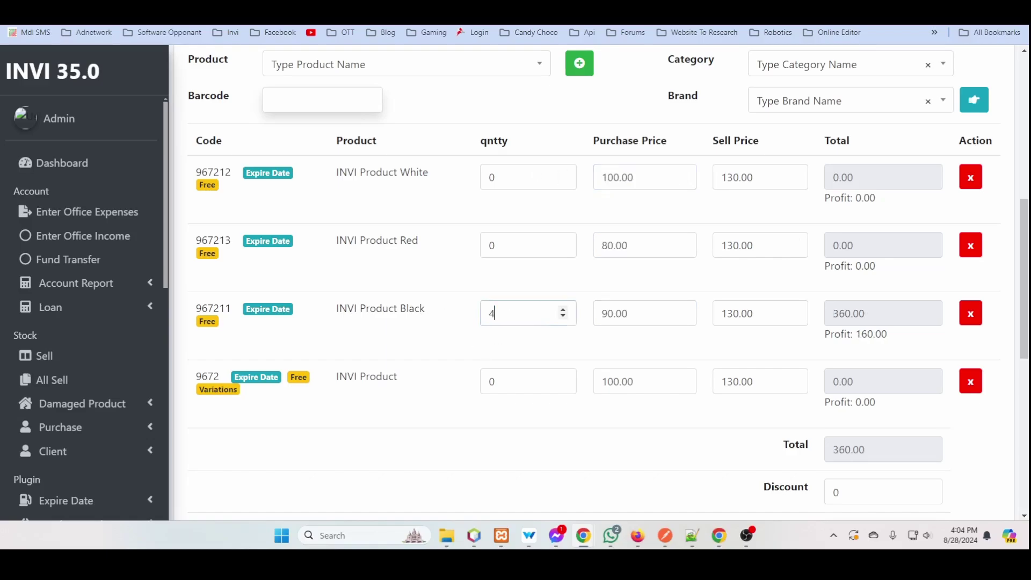
double_click(720, 316)
type("150")
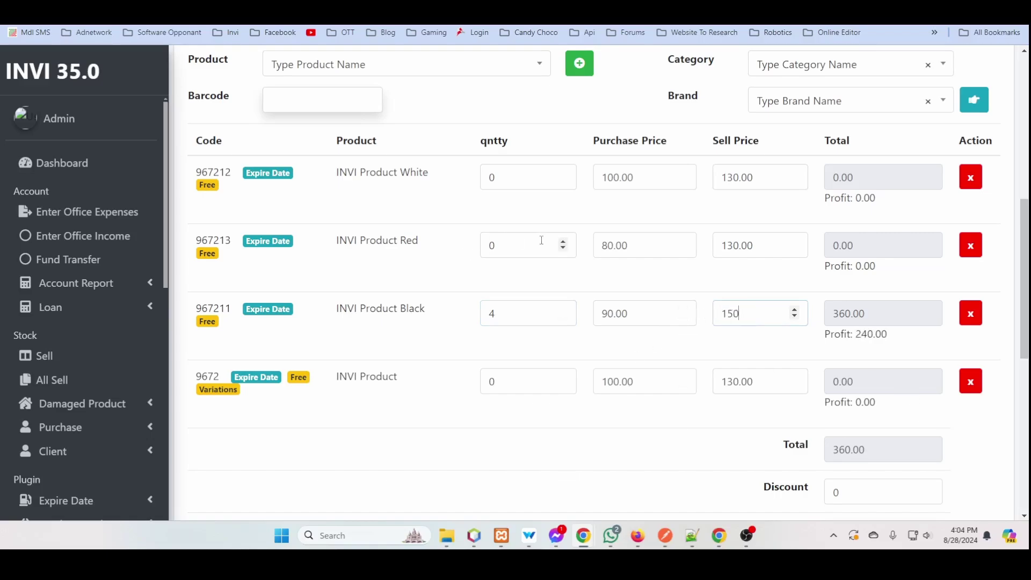
Set the INVI Product Red row's quantity to 7 and its sell price to 110
double_click(488, 244)
type("7")
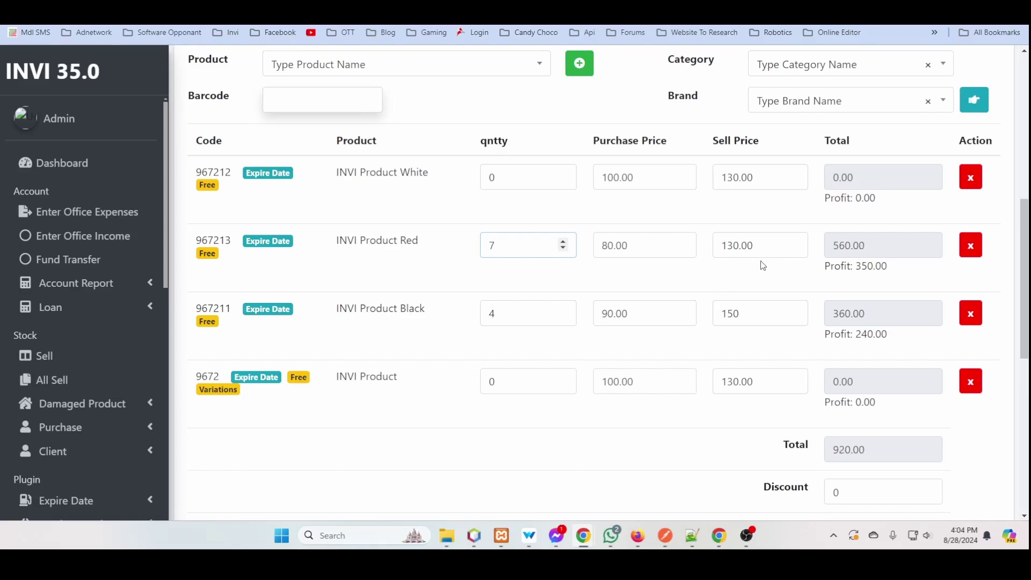
double_click(776, 247)
type("1")
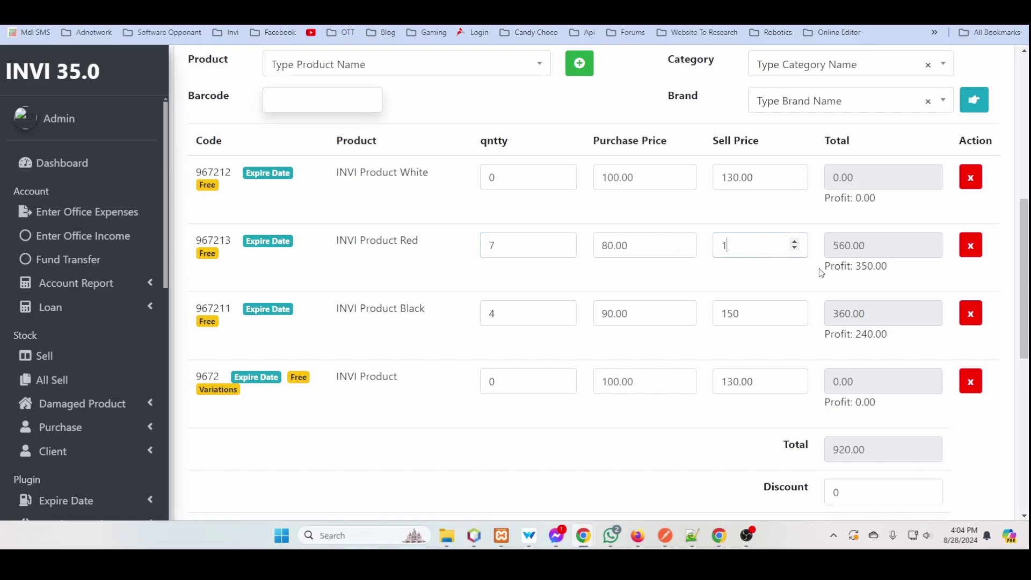
type("10")
Remove the INVI Product White row and set the main INVI Product's quantity to 10
left_click(970, 177)
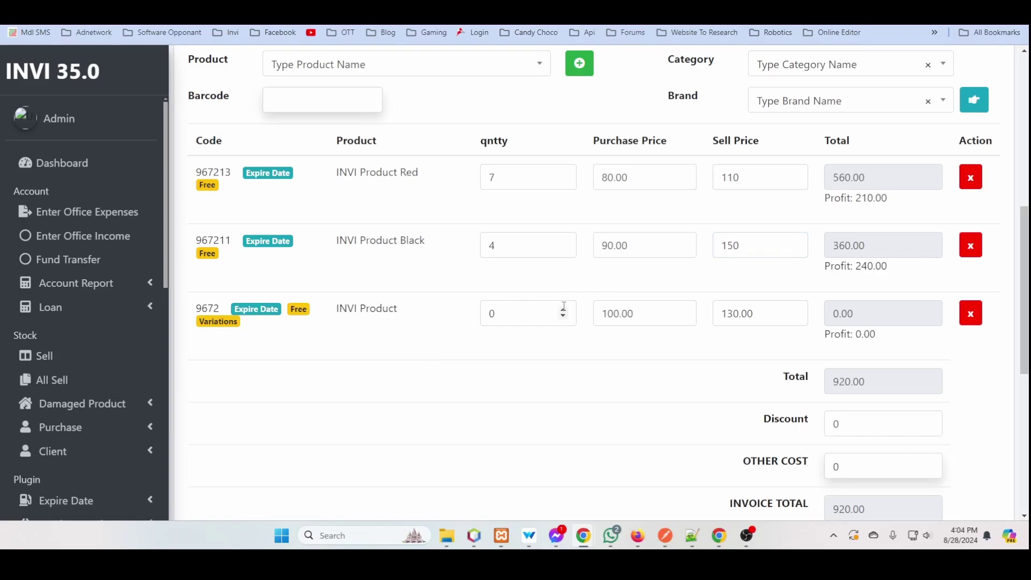
left_click_drag(537, 305, 480, 324)
type("10")
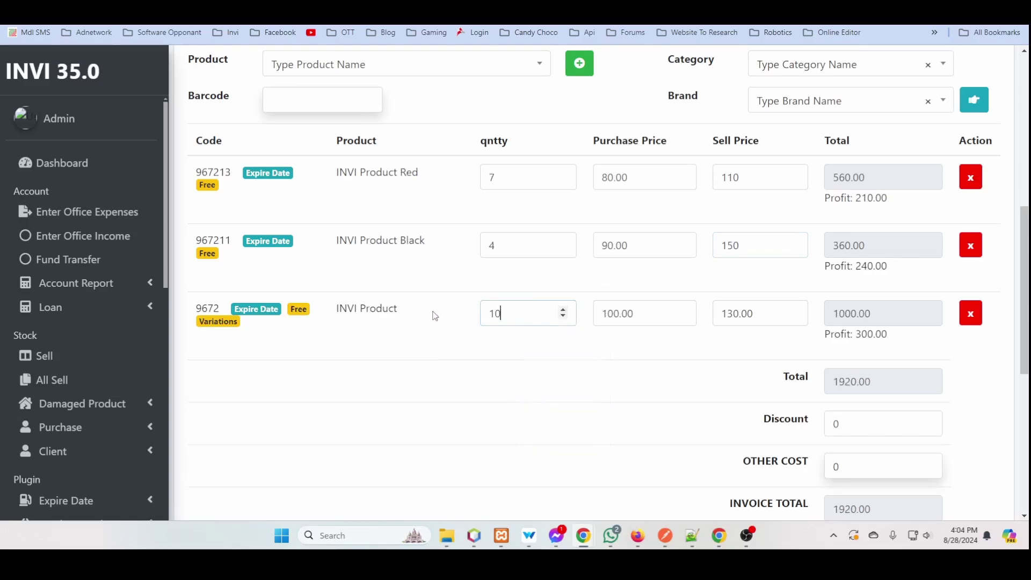
key("Tab")
left_click(631, 395)
Choose Bank as the payment method, submit the purchase and confirm it
scroll(765, 338, "down", 6)
left_click(862, 325)
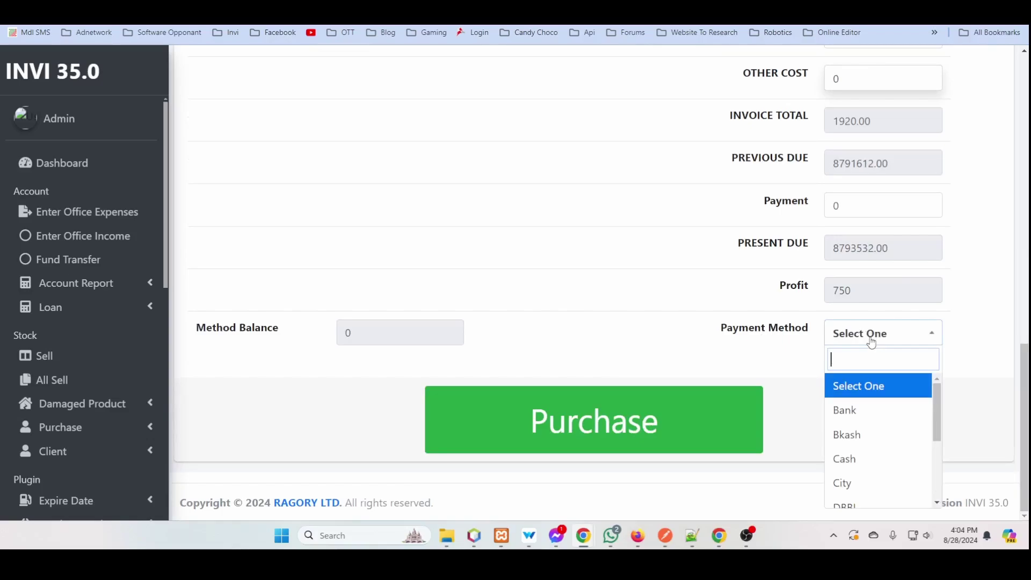
left_click(852, 412)
left_click(589, 429)
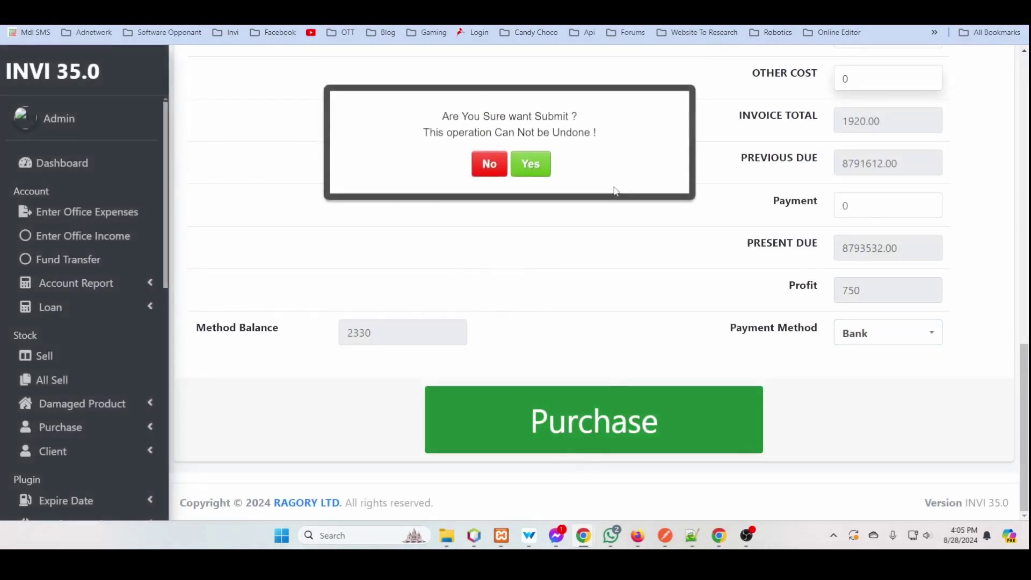
left_click(531, 155)
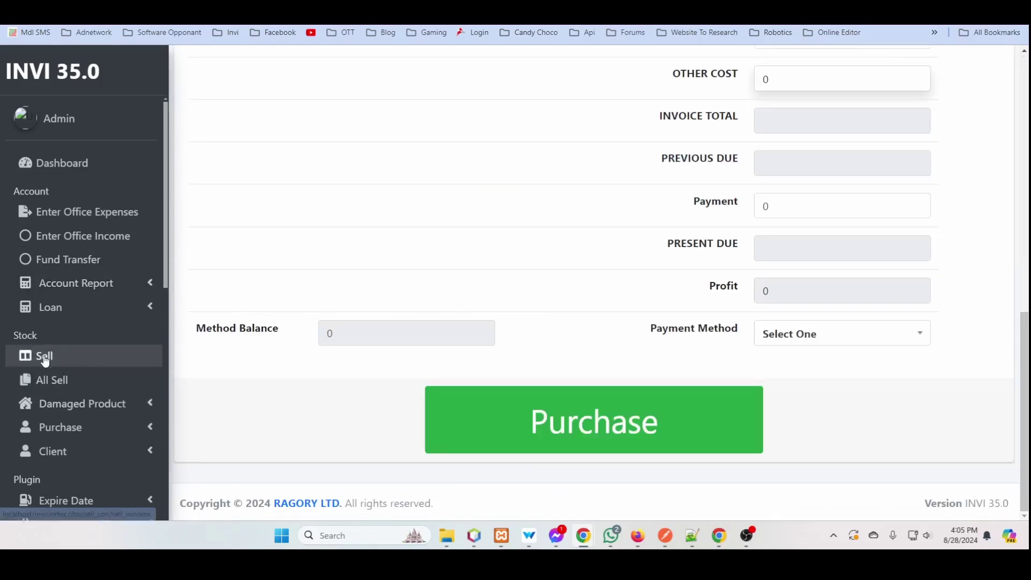
Start a new sale, select an existing client and set the invoice type to Retail
left_click(44, 357)
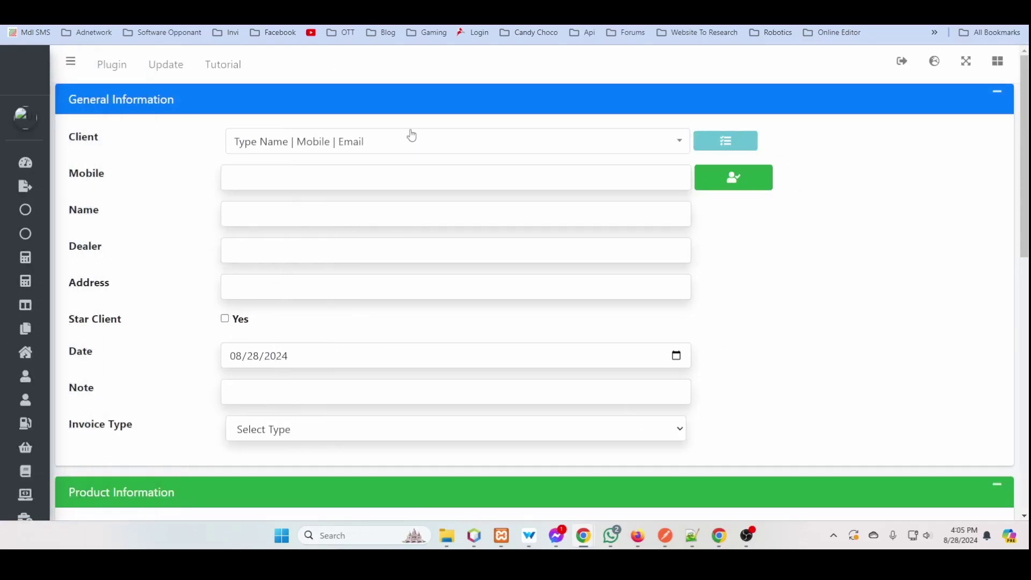
left_click(411, 135)
left_click(272, 193)
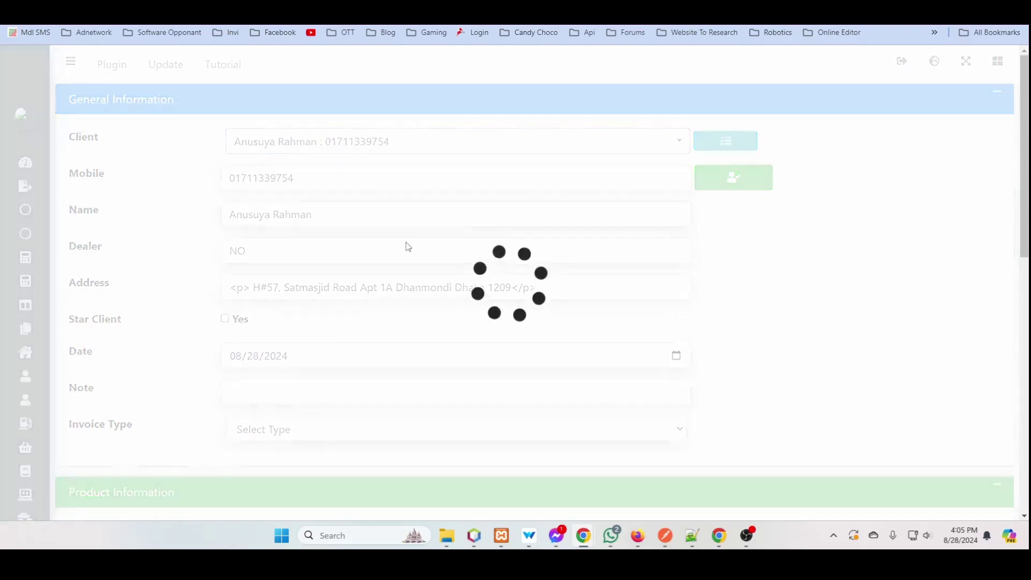
scroll(397, 245, "down", 5)
left_click(292, 63)
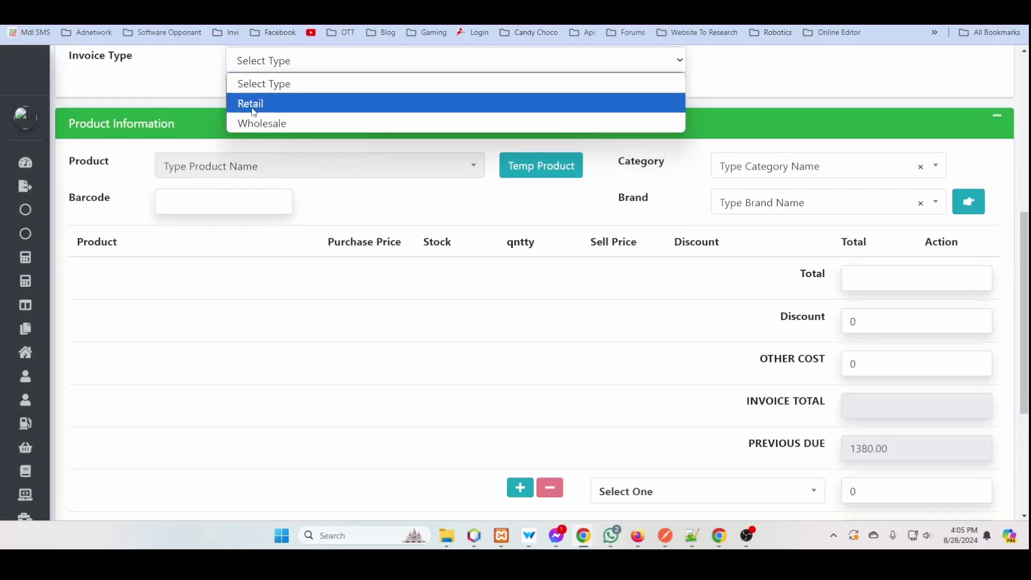
left_click(252, 104)
Search the sale's product field for "invi", add INVI Product and expand its variations
left_click(239, 168)
type("inv")
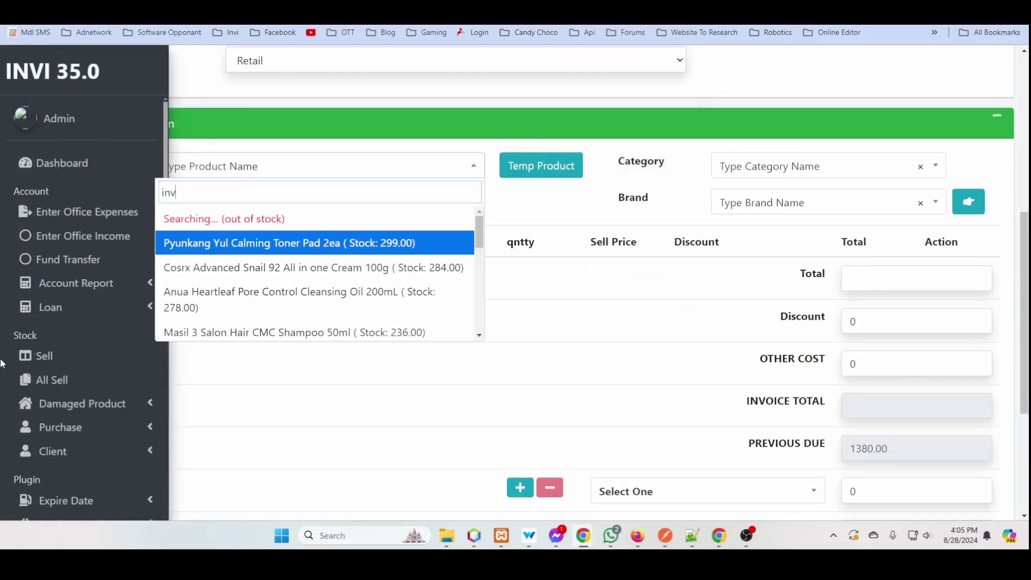
type("i")
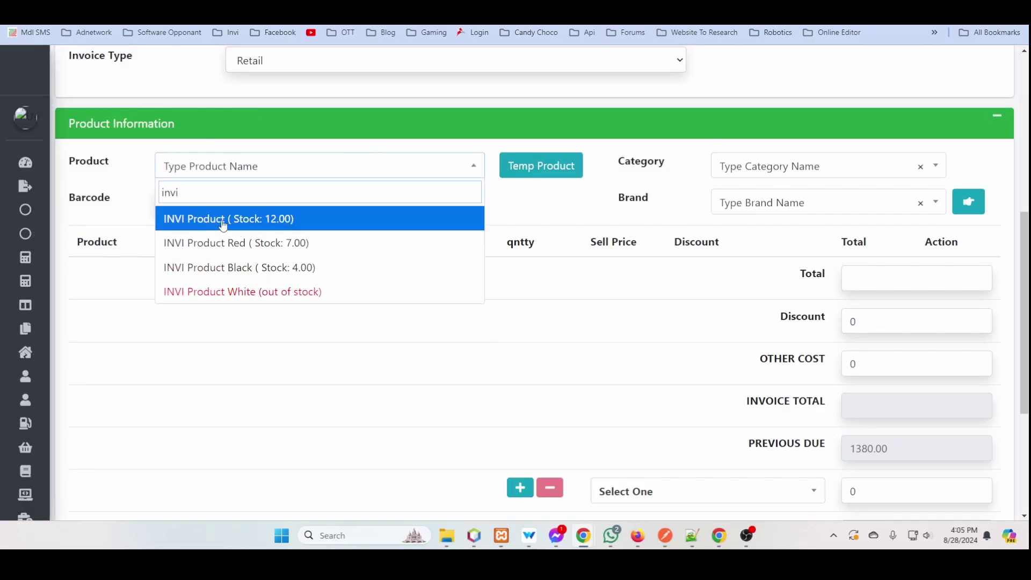
left_click(219, 223)
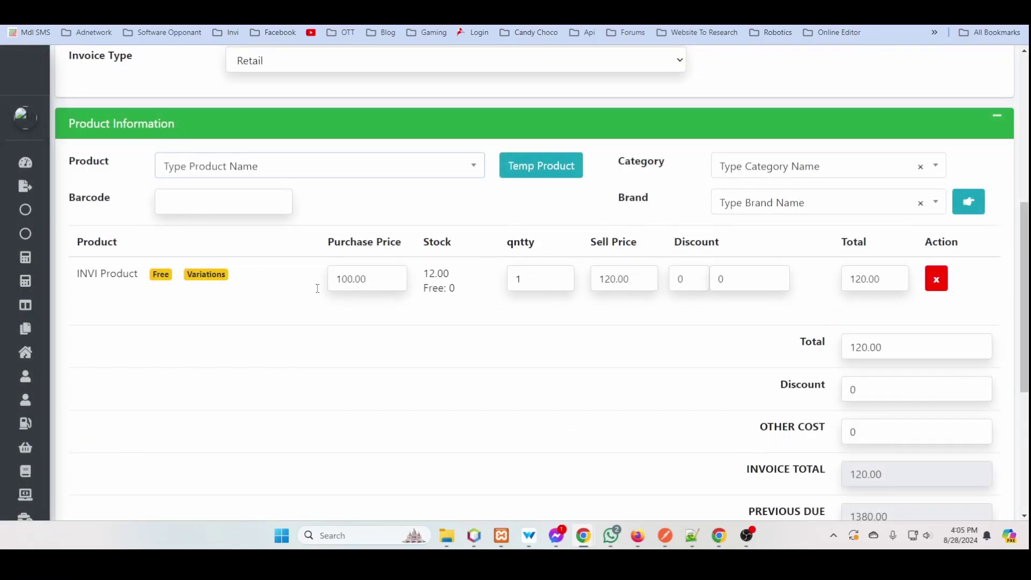
left_click(206, 275)
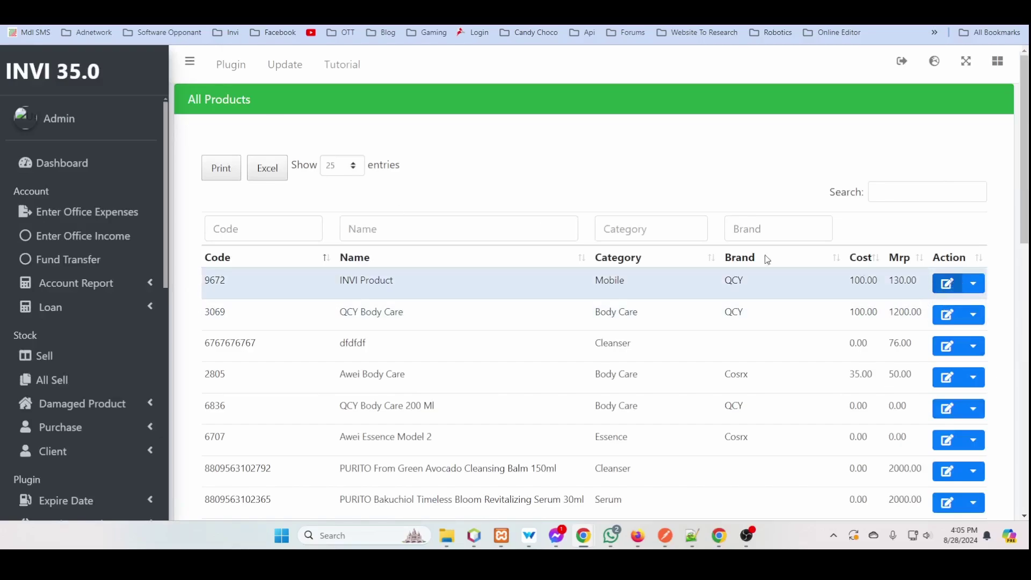
Open INVI Product for editing from the product list, review its variations and open the Black variation's own product page
left_click(947, 283)
scroll(394, 255, "down", 5)
scroll(393, 256, "down", 4)
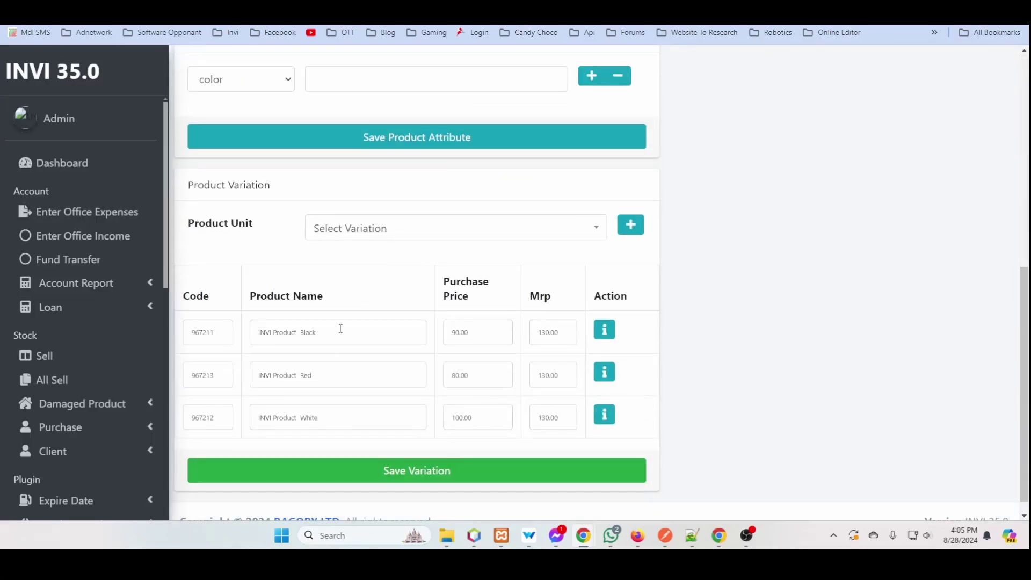
left_click_drag(349, 333, 239, 333)
left_click_drag(329, 334, 256, 332)
scroll(424, 212, "up", 8)
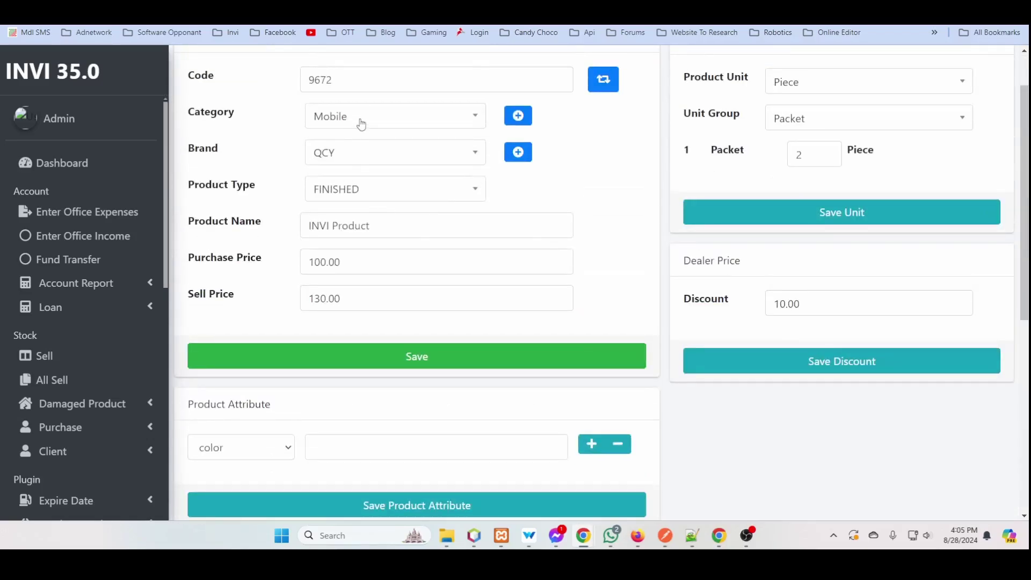
scroll(353, 123, "down", 8)
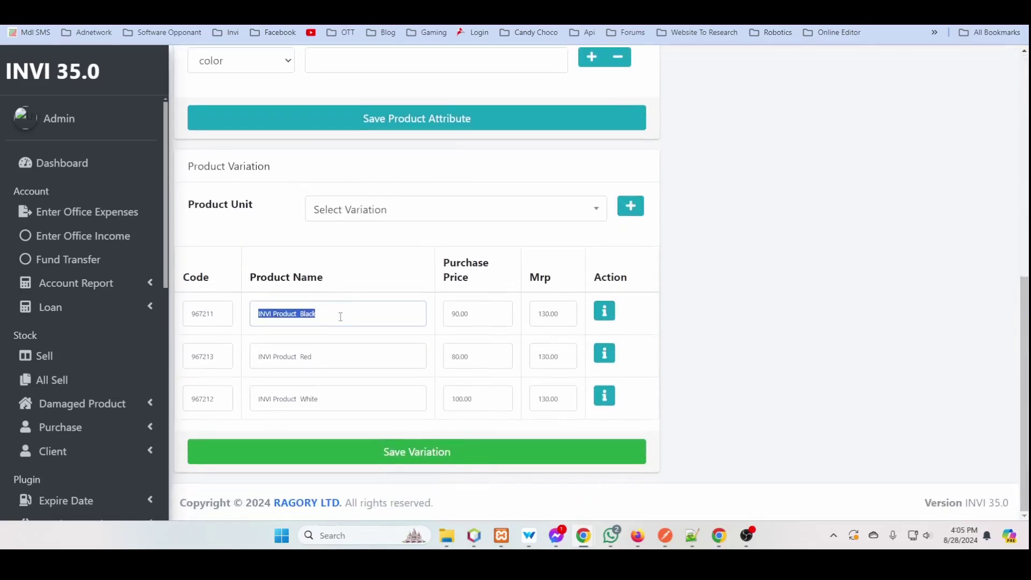
left_click(340, 317)
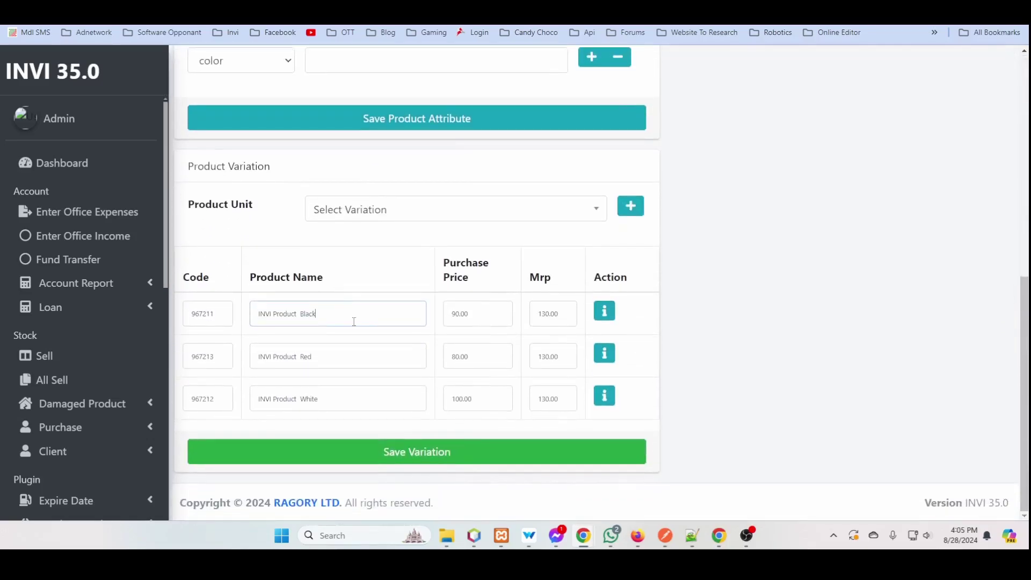
left_click(604, 312)
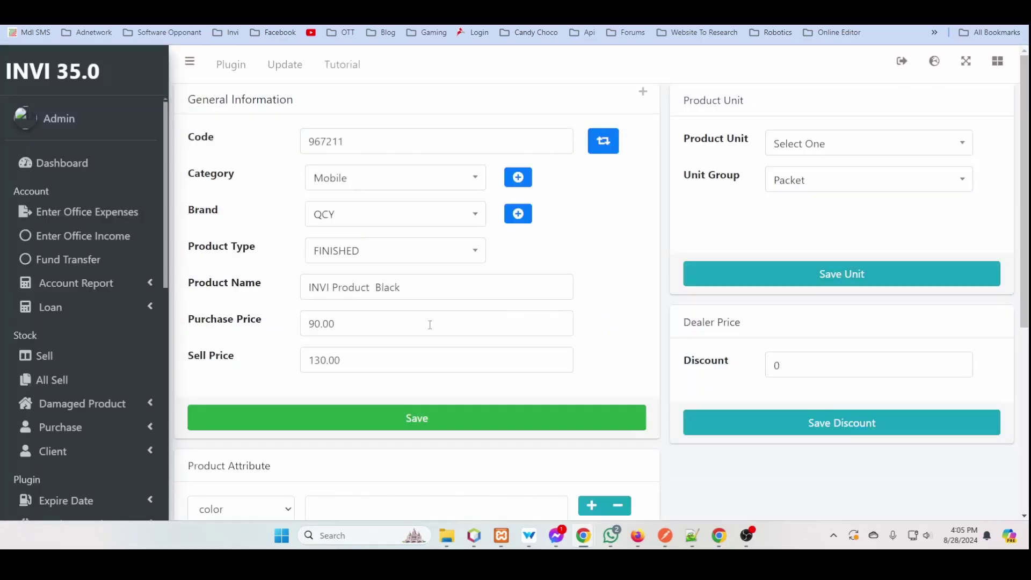
Generate Size variations for the INVI Product Black variation
scroll(430, 324, "down", 5)
left_click(379, 357)
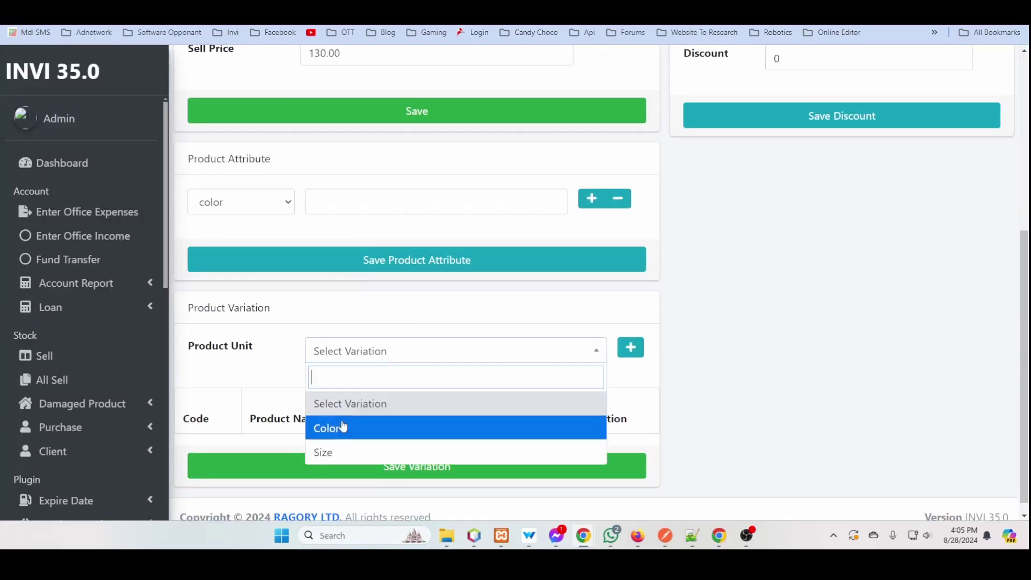
left_click(329, 454)
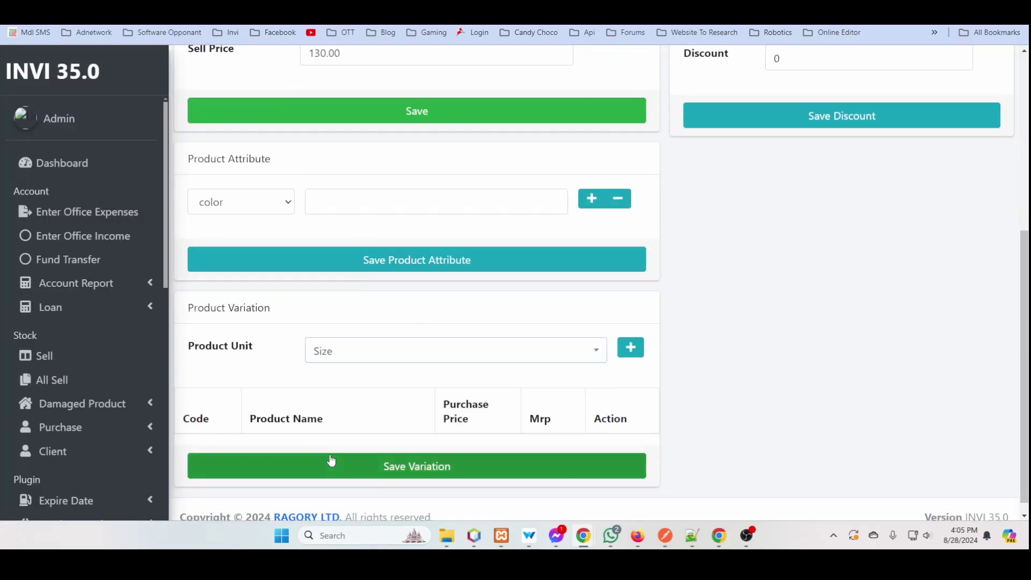
left_click(631, 349)
scroll(358, 362, "down", 2)
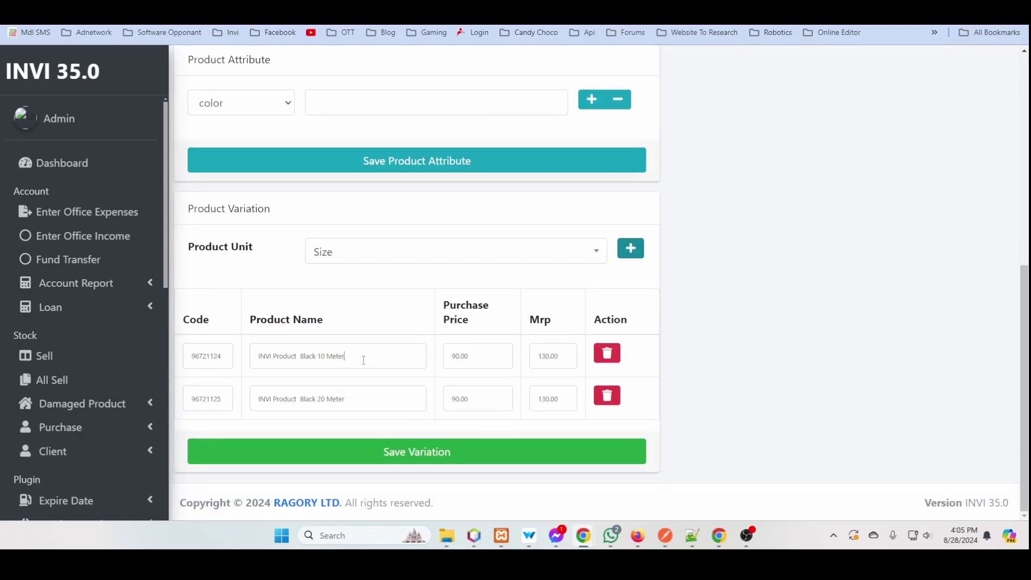
Check the names of the 10 Meter and 20 Meter rows, then save these variations and confirm
left_click_drag(363, 360, 247, 352)
left_click_drag(363, 406, 276, 392)
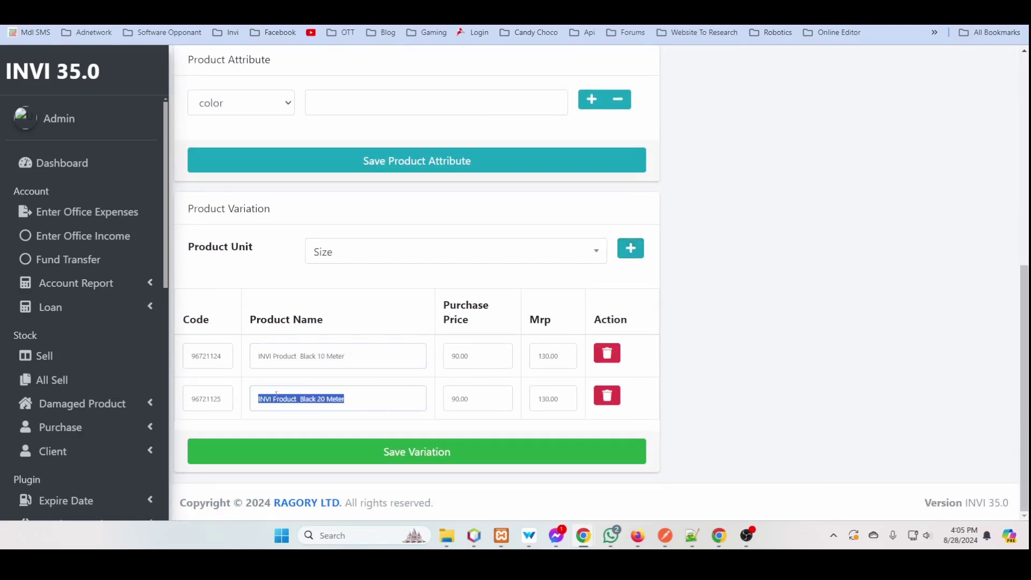
left_click(387, 451)
left_click(530, 161)
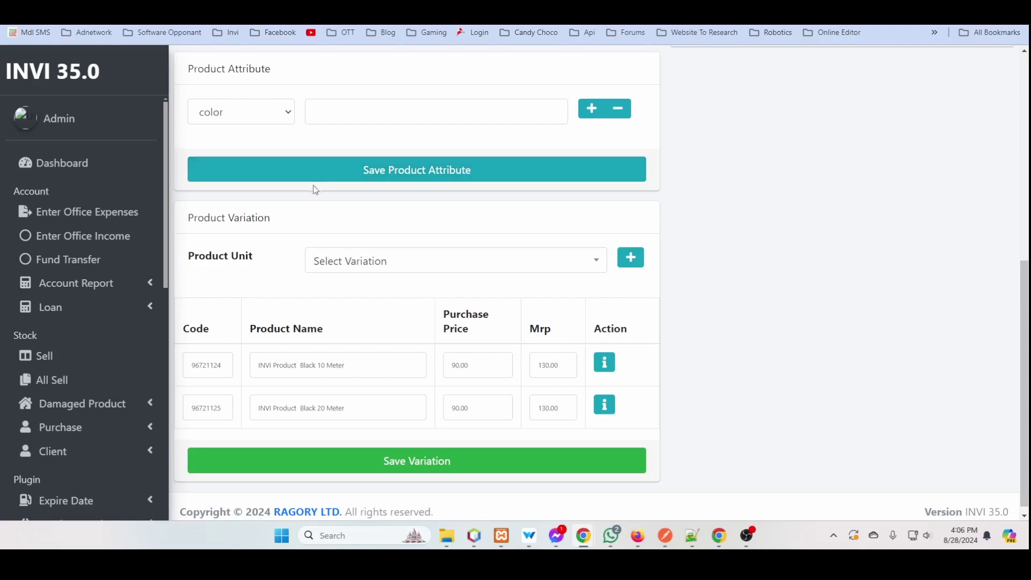
Start another new purchase, search its product field for "invi" and add INVI Product
scroll(75, 343, "down", 2)
left_click(60, 303)
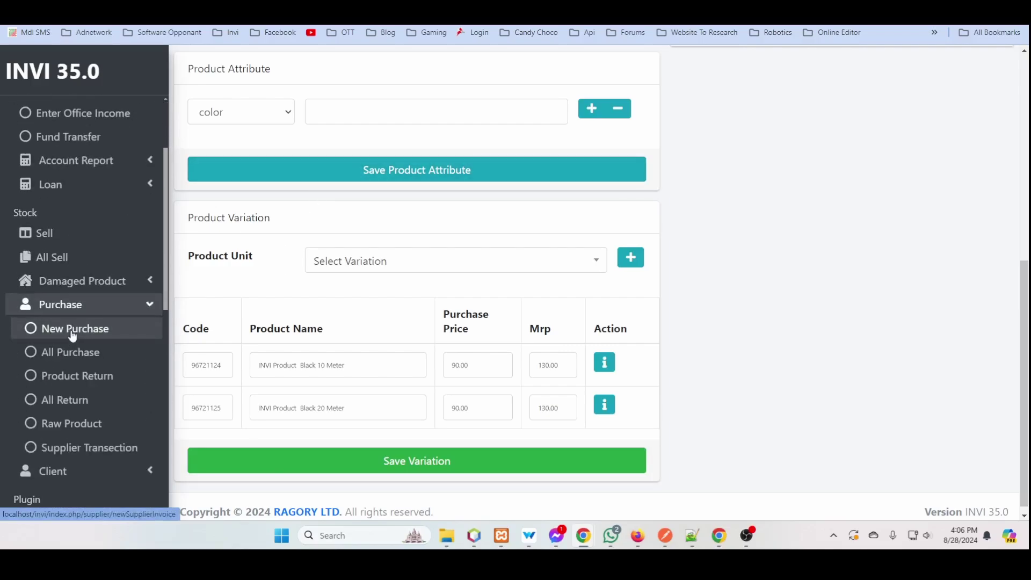
left_click(70, 329)
scroll(417, 359, "down", 2)
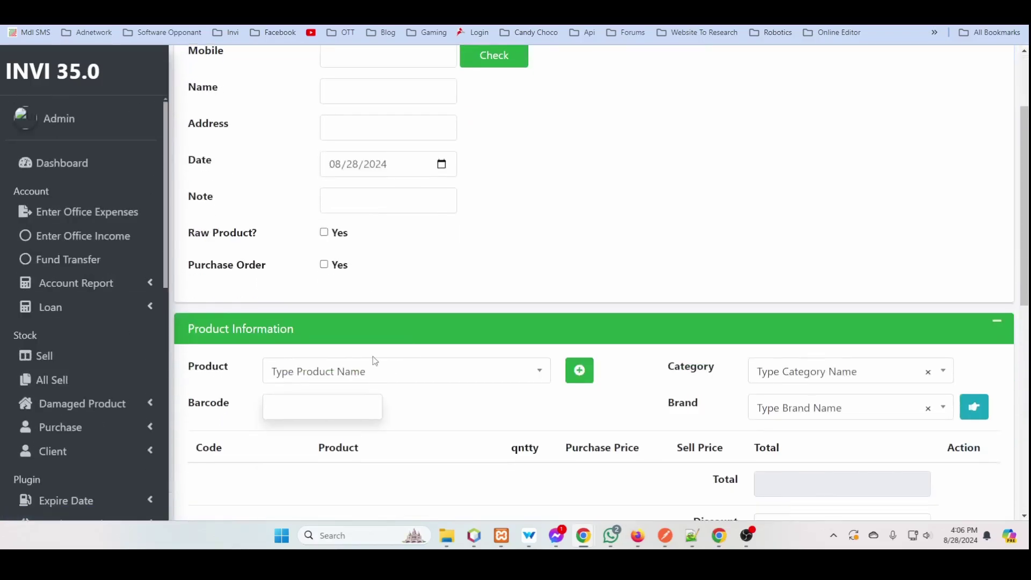
left_click(371, 371)
type("invi")
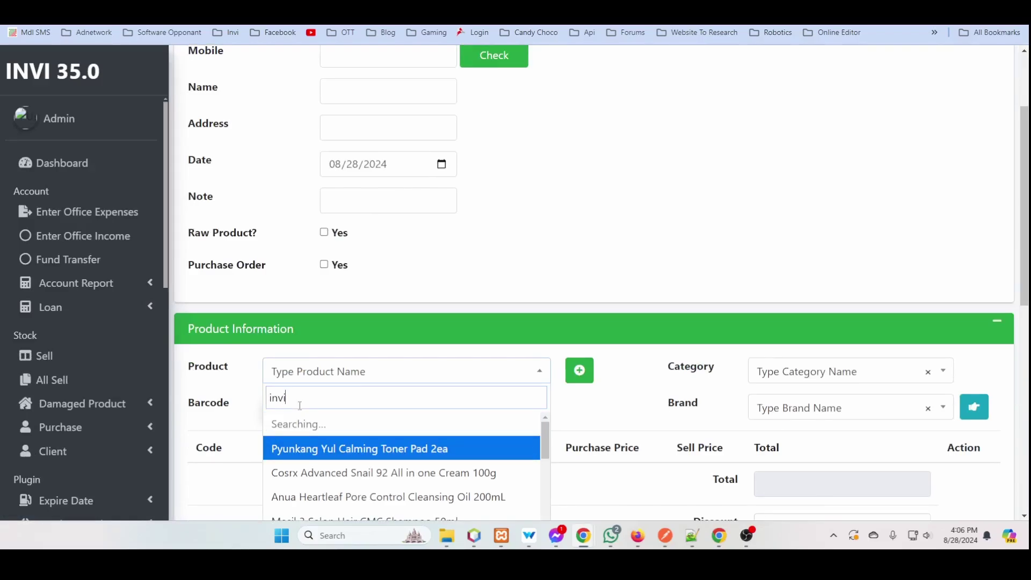
left_click(315, 422)
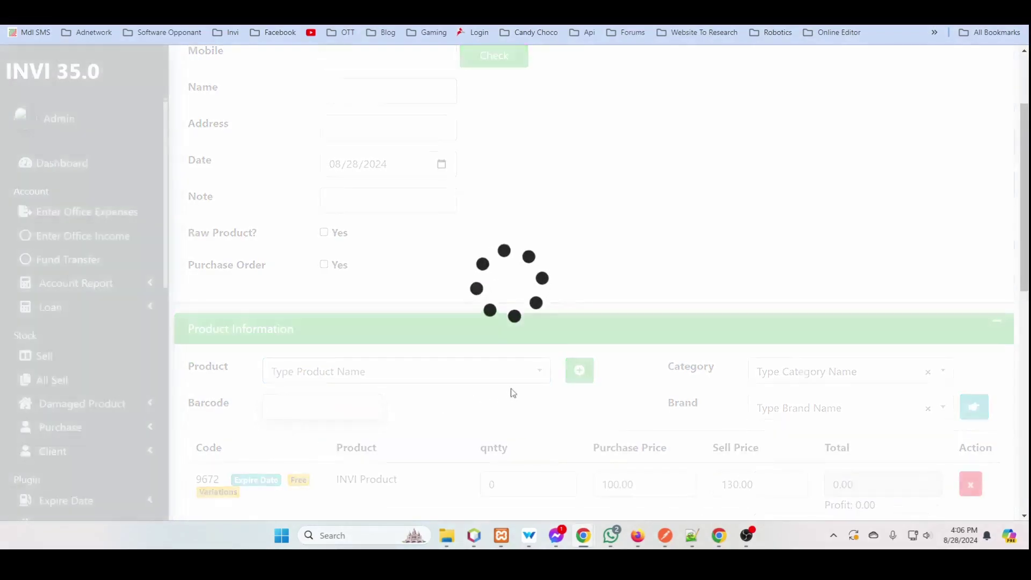
Expand INVI Product's color variations in the new purchase and examine the INVI Product Black row
scroll(273, 260, "down", 3)
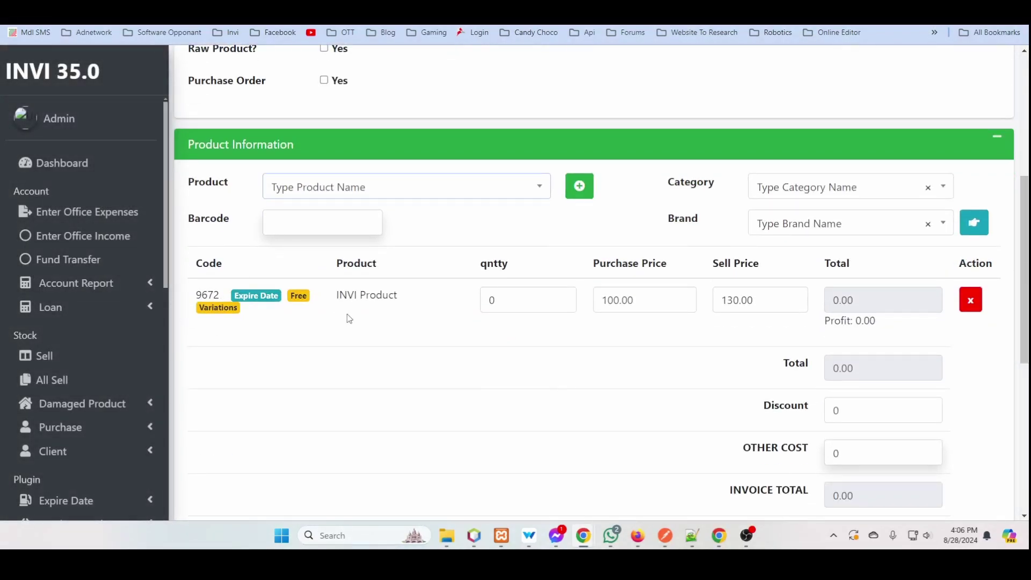
left_click(215, 311)
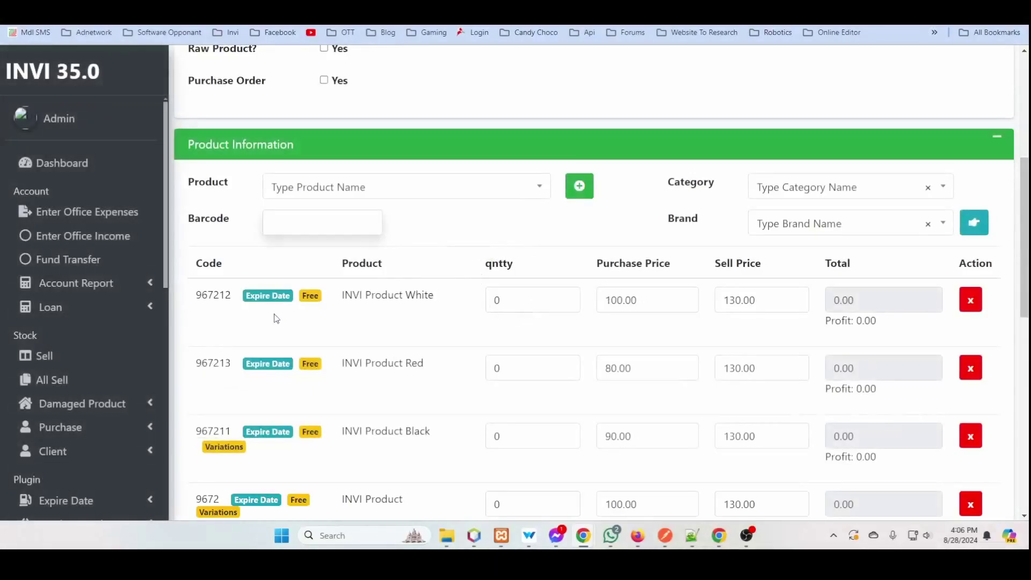
scroll(306, 328, "down", 5)
left_click_drag(343, 186, 439, 194)
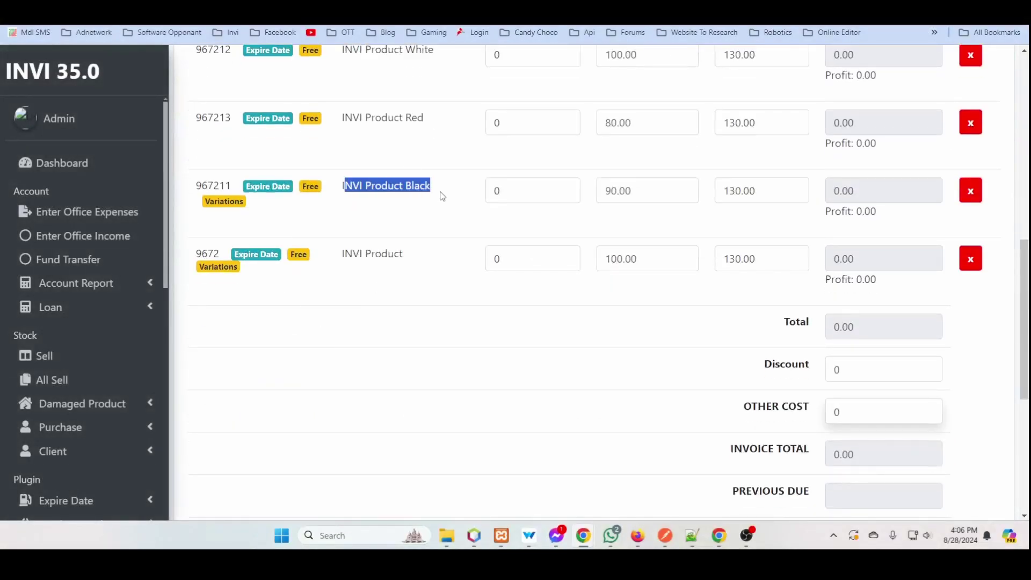
double_click(403, 189)
left_click(205, 186)
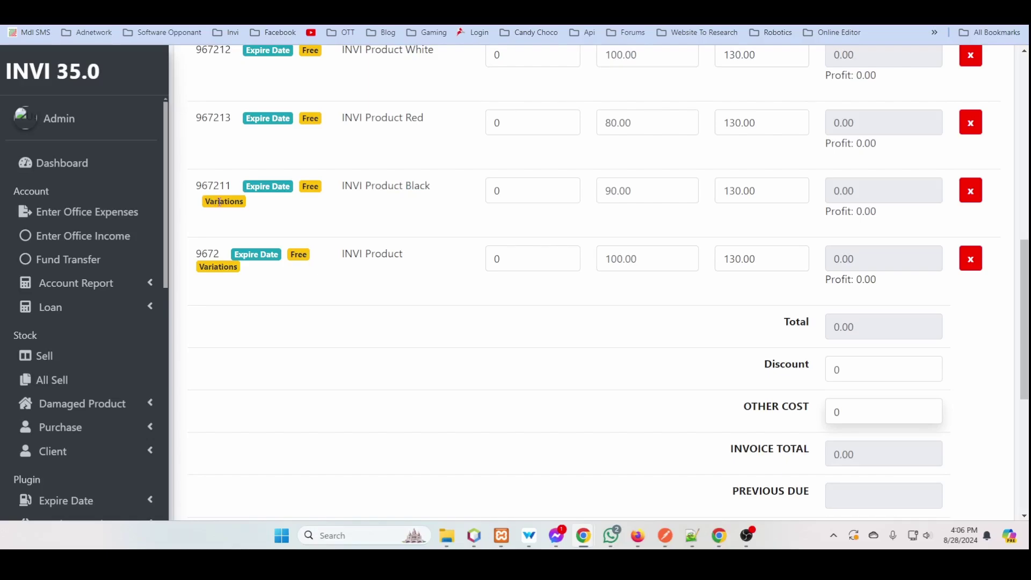
scroll(226, 213, "up", 1)
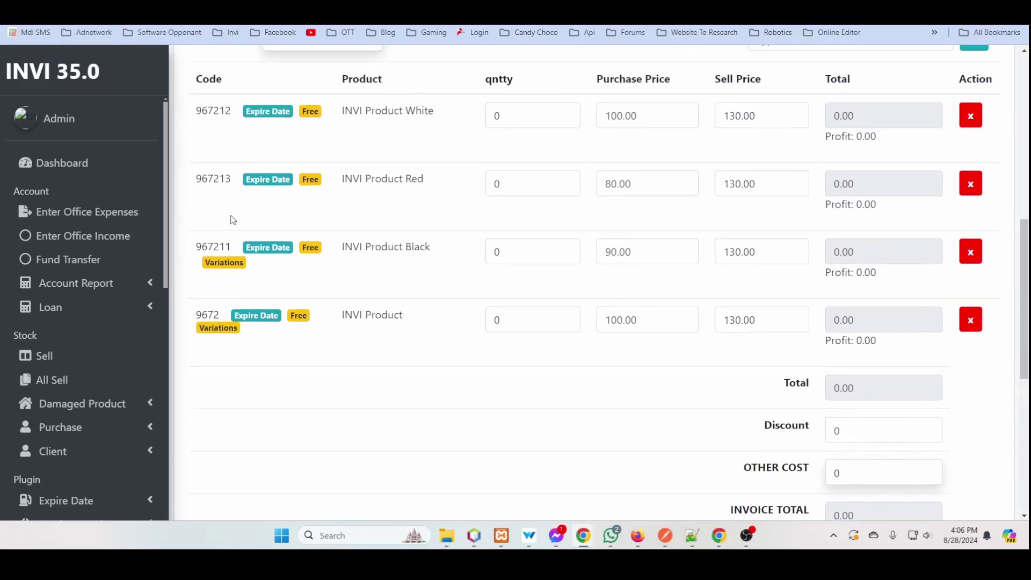
Expand the size variations of INVI Product Black and examine the 10 Meter and 20 Meter product names
left_click(228, 263)
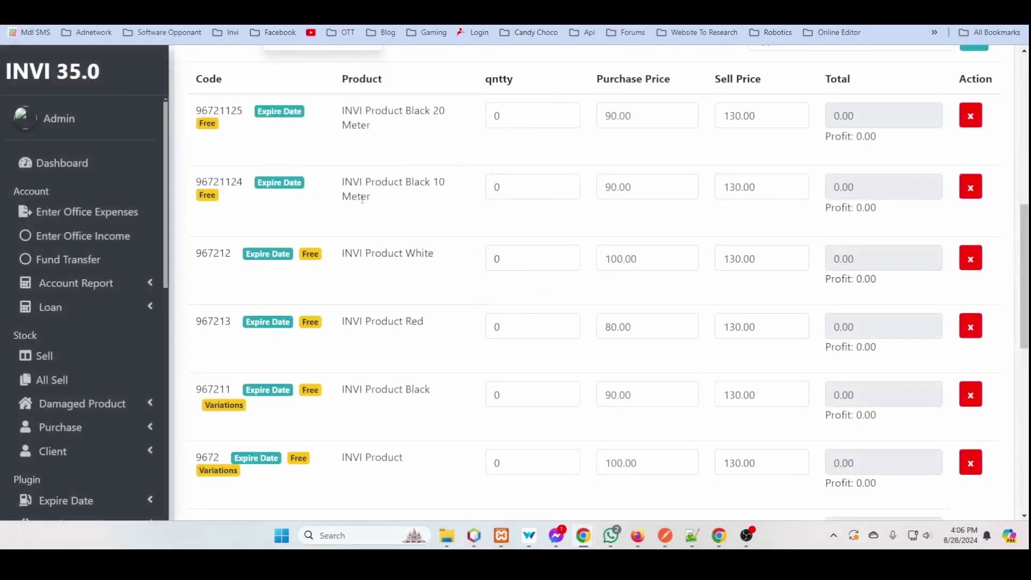
triple_click(376, 199)
left_click(361, 147)
left_click_drag(347, 110, 389, 131)
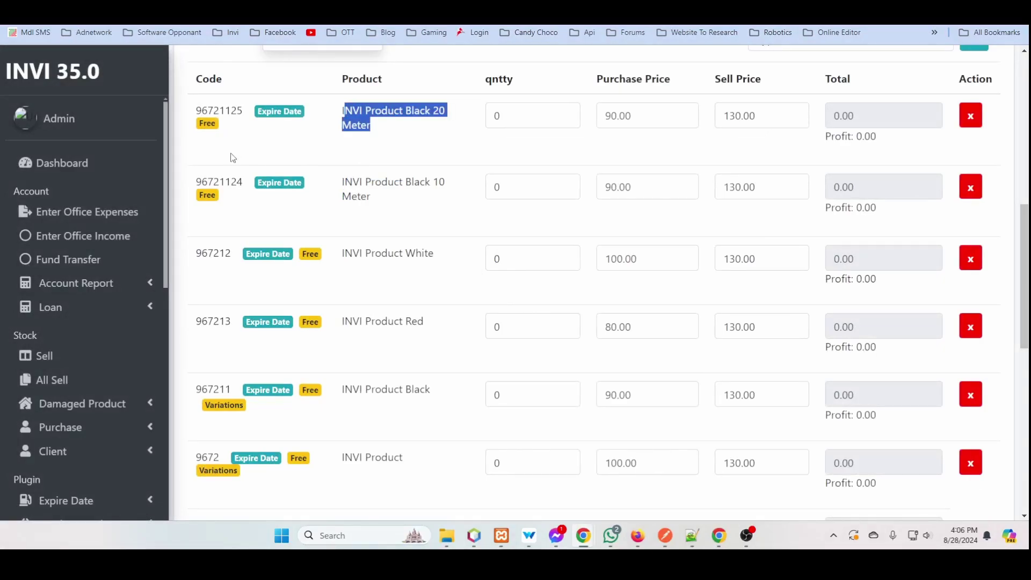